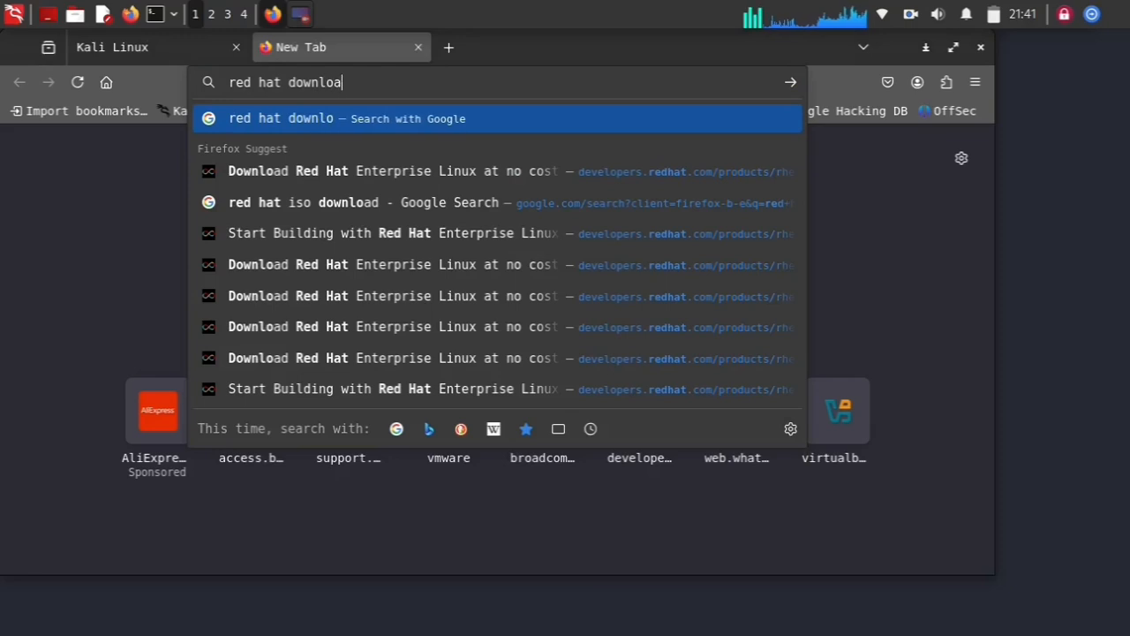
Search Google for 'red hat download' and open the Red Hat Developer RHEL download page
{"action": "key", "text": "Return"}
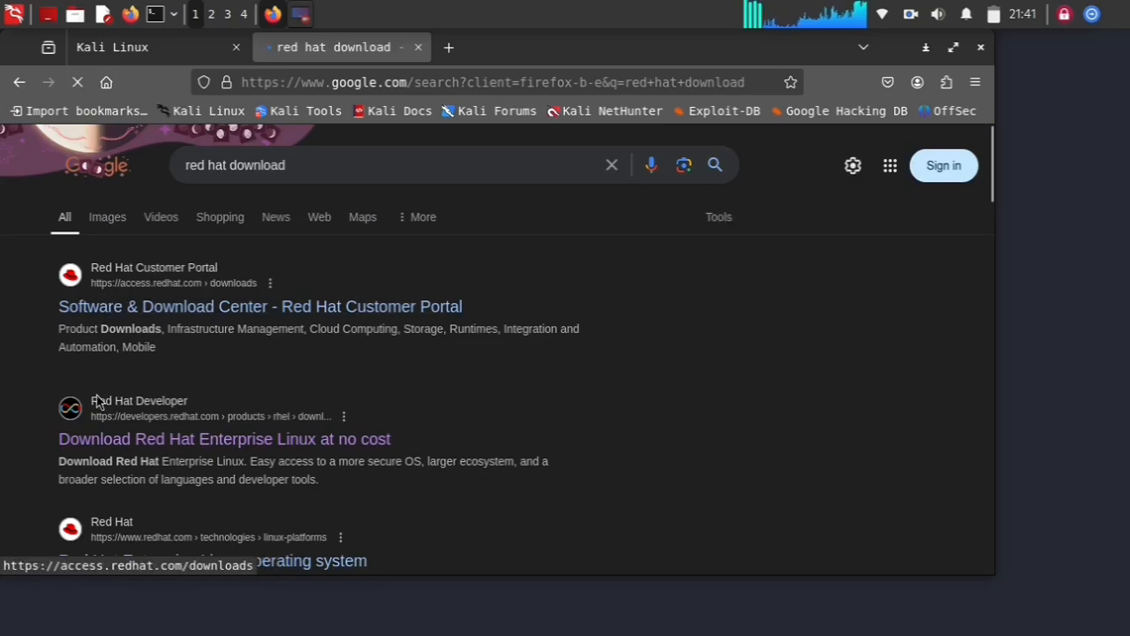
{"action": "left_click", "coordinate": [154, 453]}
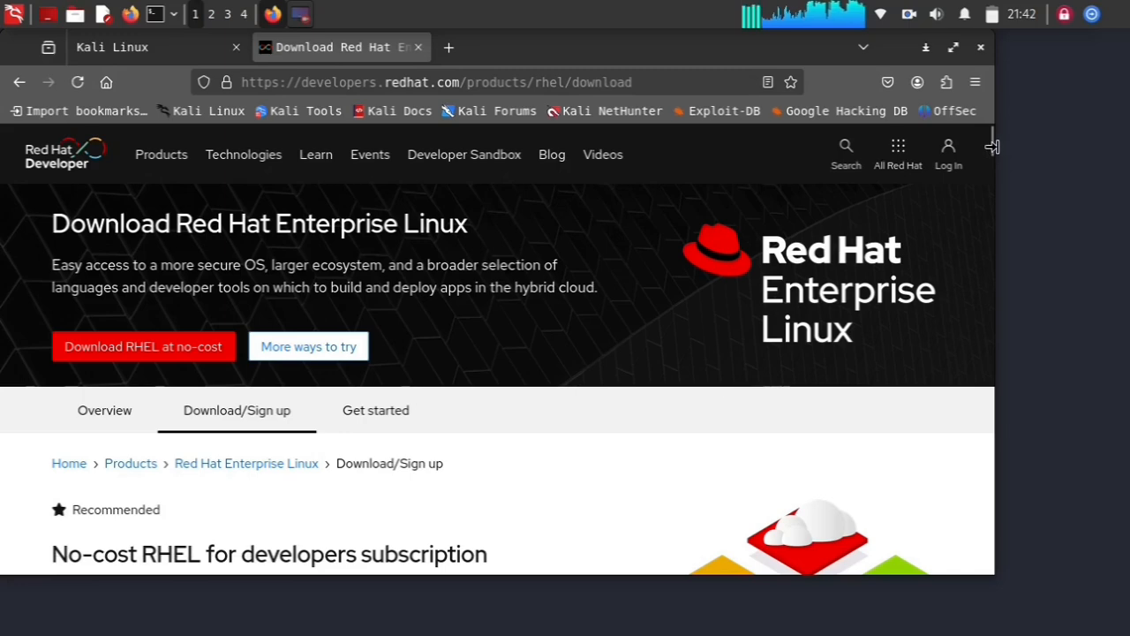
Scroll the Red Hat Developer page down to the All Downloads list of RHEL ISOs
{"action": "left_click_drag", "start_coordinate": [991, 155], "coordinate": [1001, 471]}
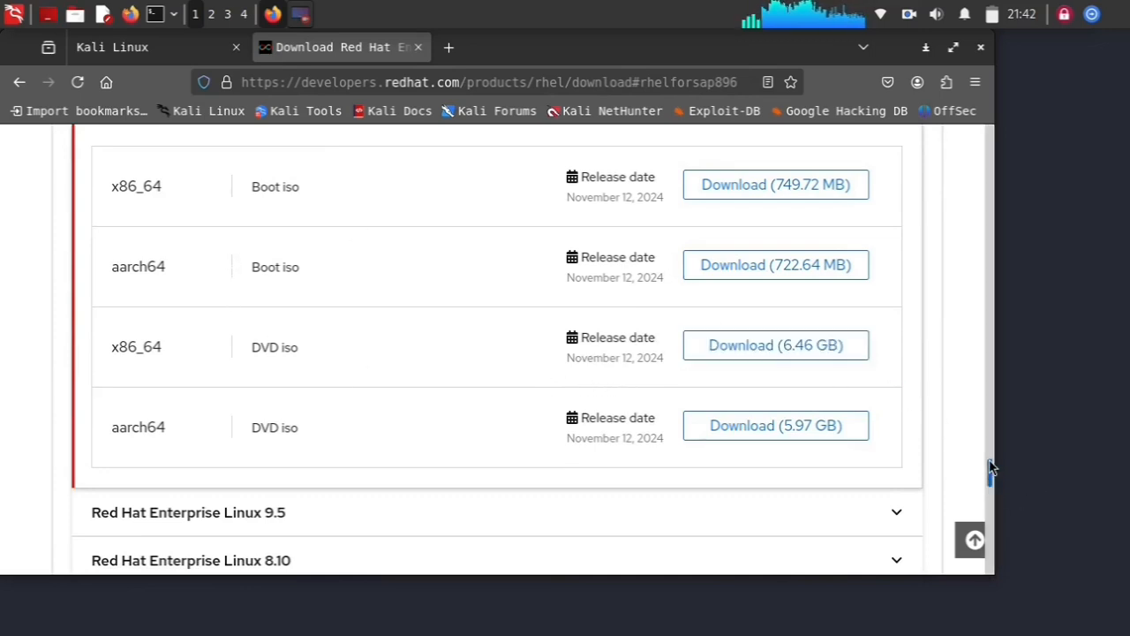
Collapse the RHEL 10.0 Beta downloads so versions down to 8.4.0 are listed
{"action": "left_click_drag", "start_coordinate": [991, 470], "coordinate": [990, 461]}
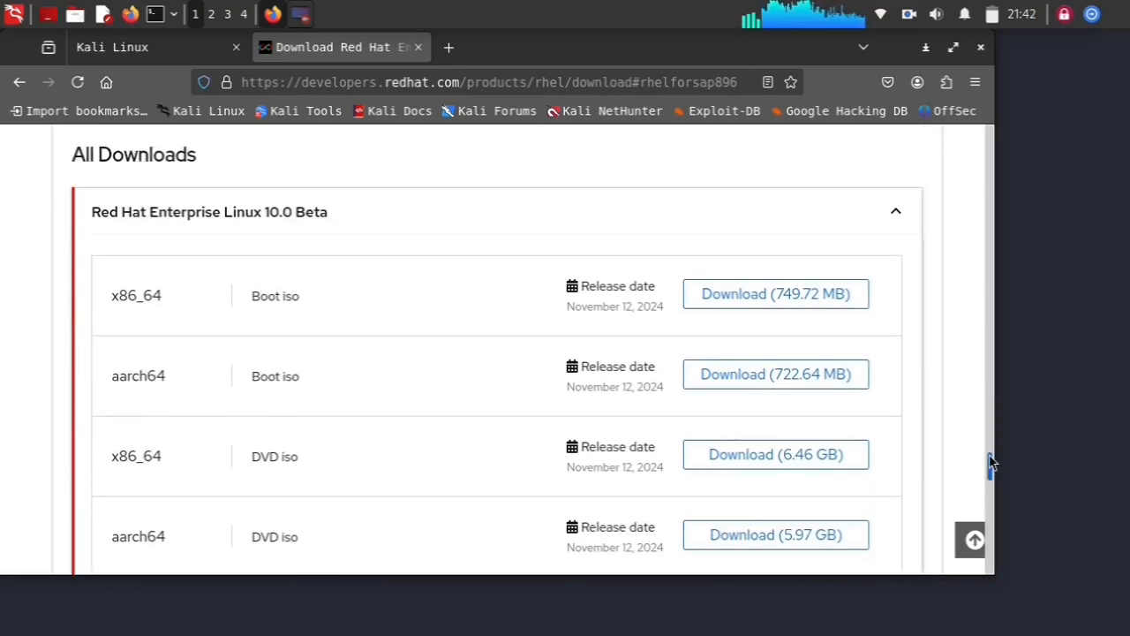
{"action": "left_click", "coordinate": [894, 217]}
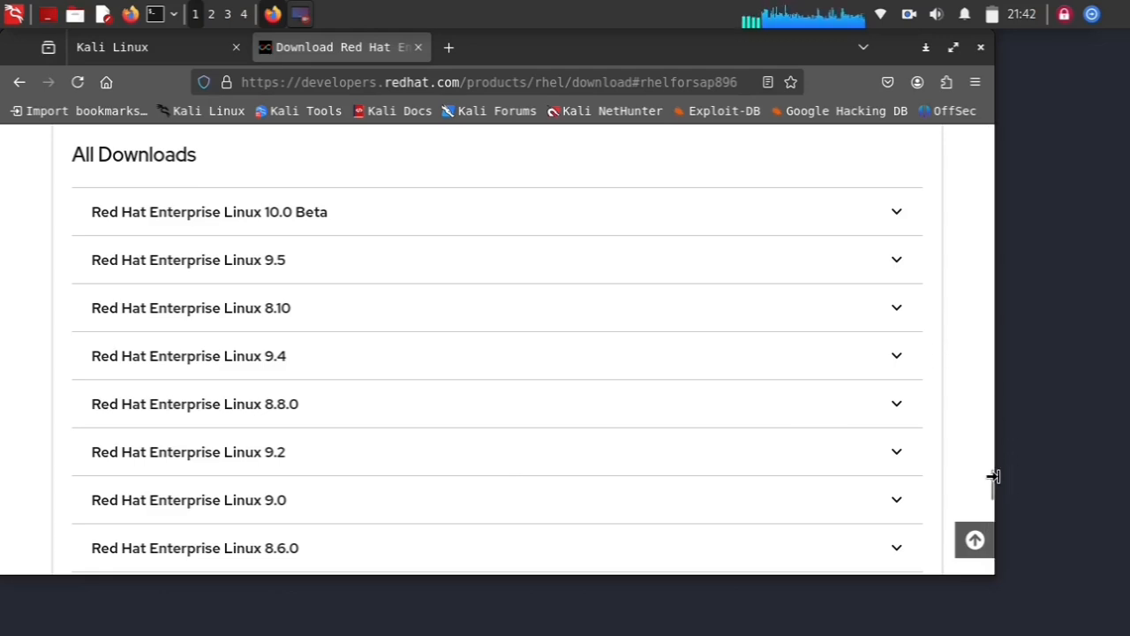
{"action": "left_click_drag", "start_coordinate": [993, 485], "coordinate": [995, 492]}
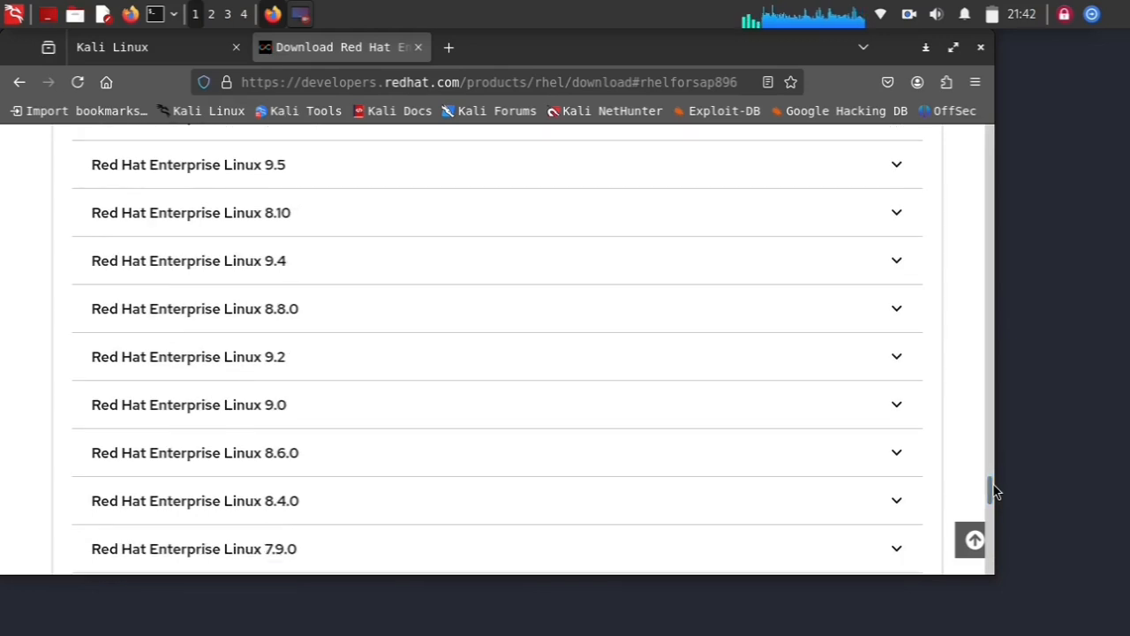
Maximize the browser, expand RHEL 8.4.0, and download the 9.43 GB x86_64 DVD ISO
{"action": "left_click", "coordinate": [952, 49]}
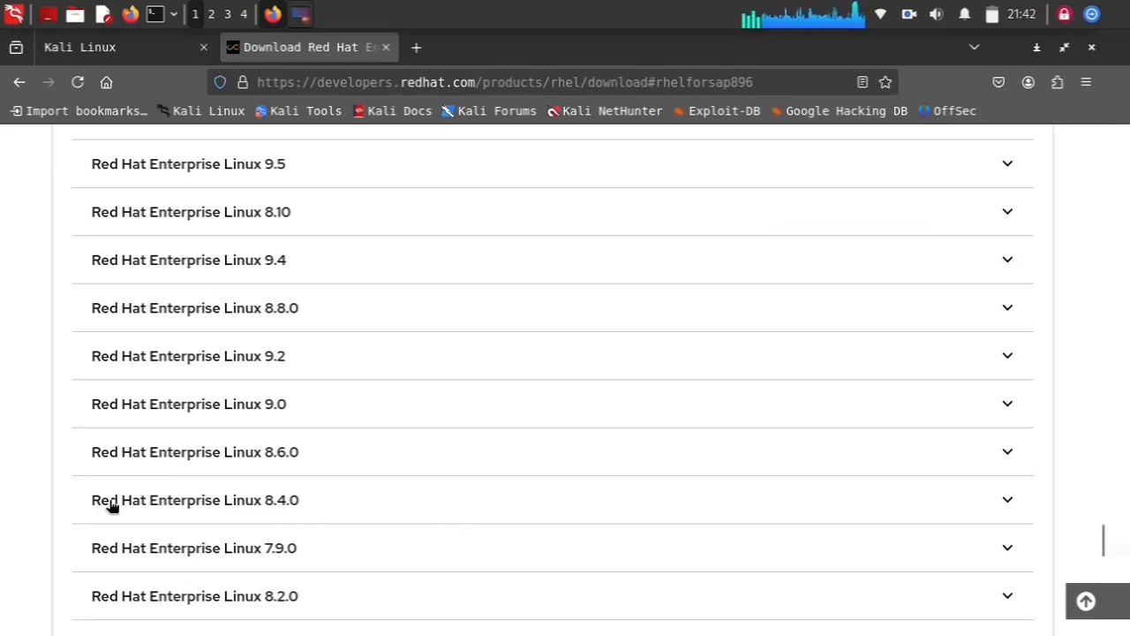
{"action": "left_click", "coordinate": [181, 508]}
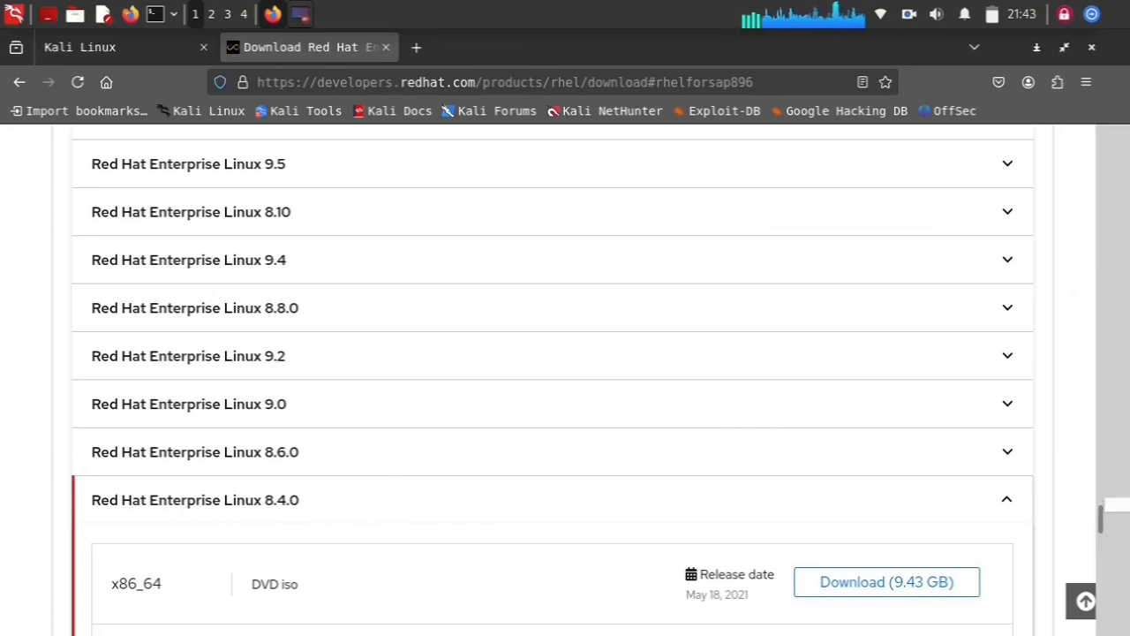
{"action": "scroll", "coordinate": [1114, 528], "scroll_direction": "down", "scroll_amount": 3}
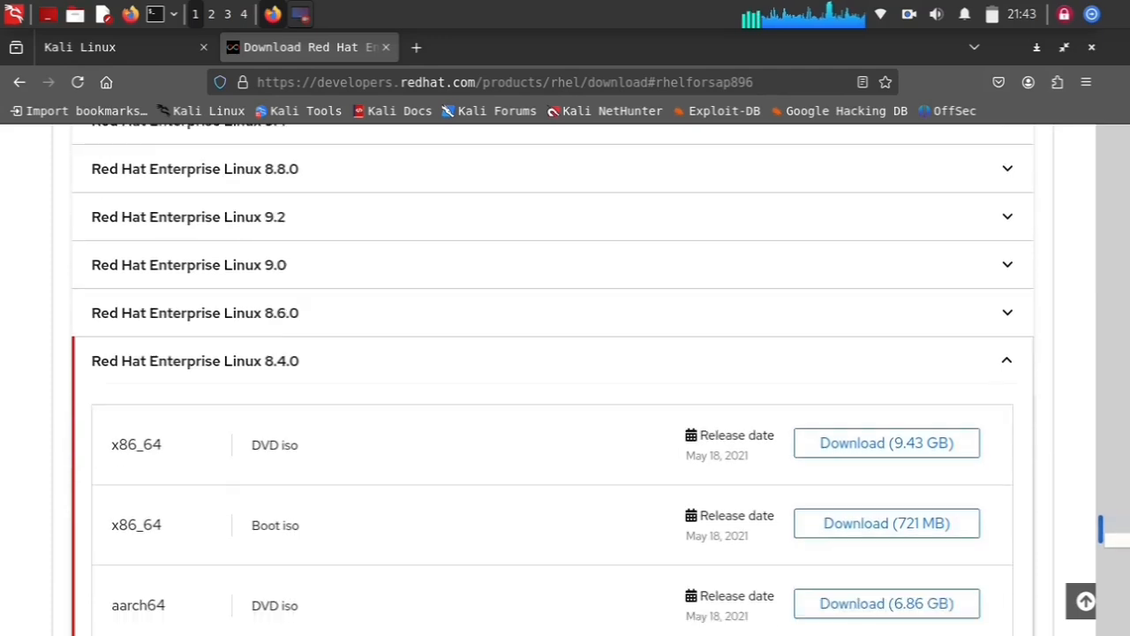
{"action": "scroll", "coordinate": [1114, 535], "scroll_direction": "down", "scroll_amount": 2}
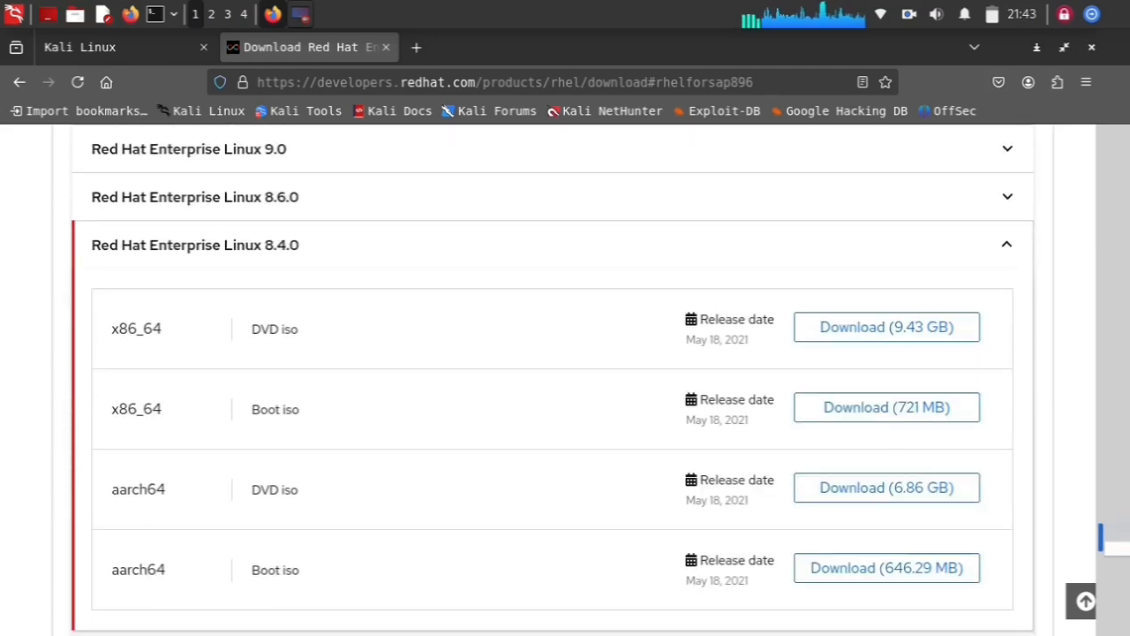
{"action": "scroll", "coordinate": [1103, 538], "scroll_direction": "down", "scroll_amount": 1}
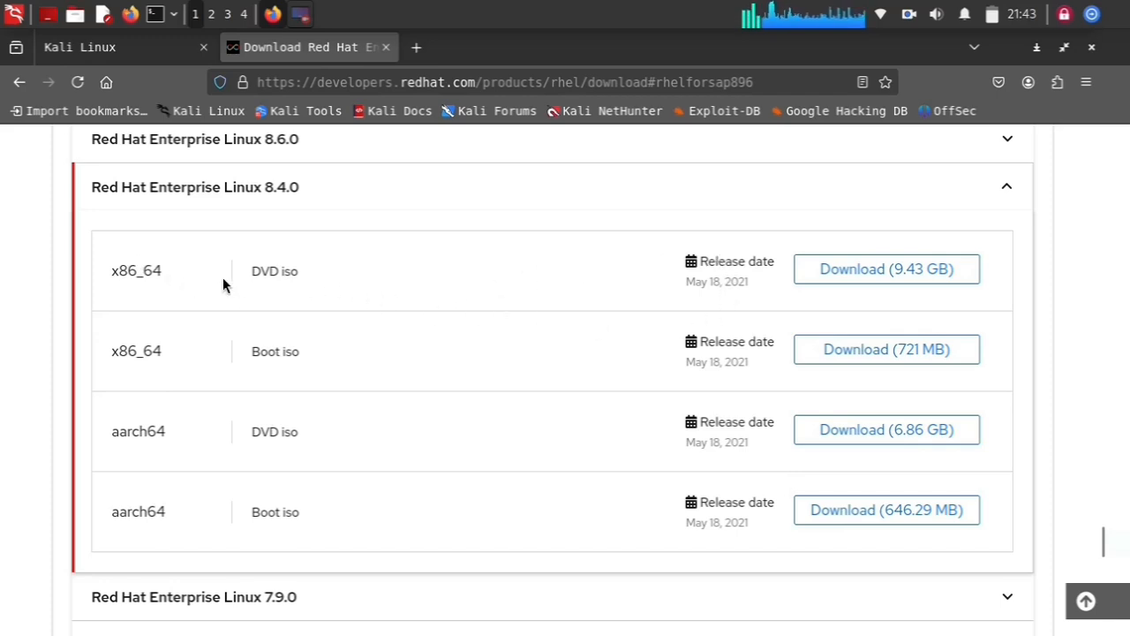
{"action": "left_click", "coordinate": [888, 283]}
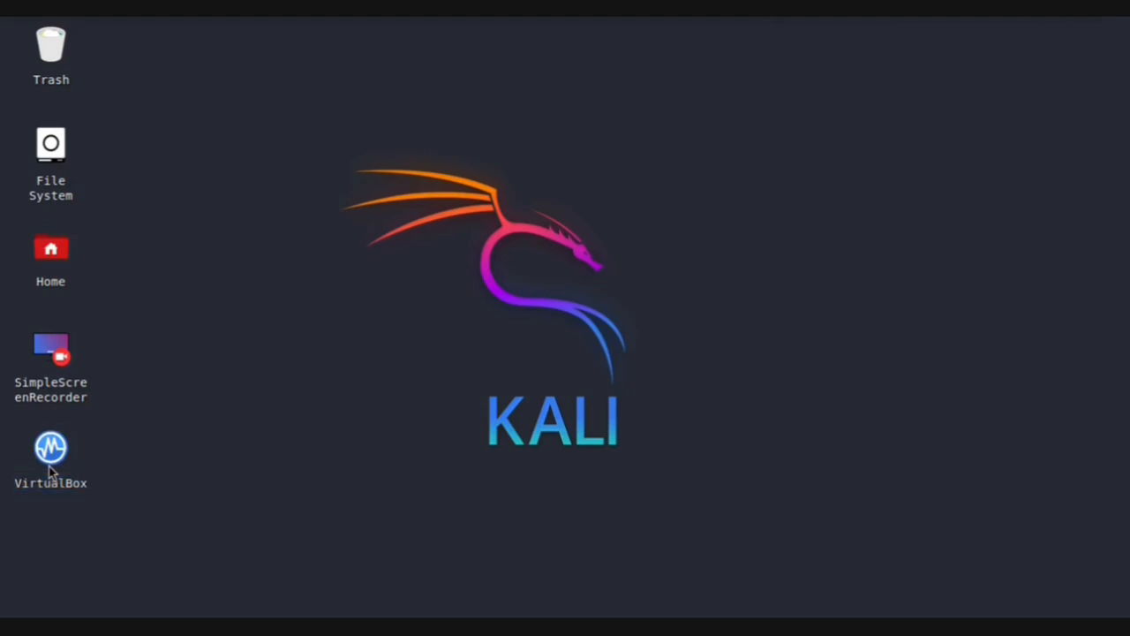
Launch VirtualBox and begin a new virtual machine named 'Red Hat'
{"action": "double_click", "coordinate": [50, 450]}
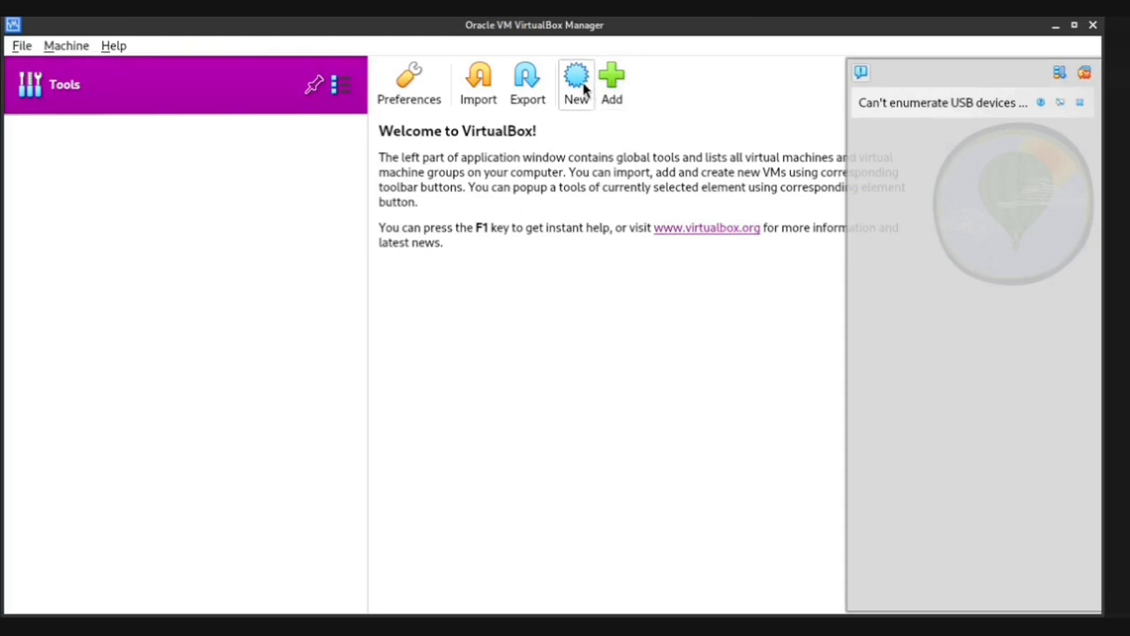
{"action": "left_click", "coordinate": [1092, 79]}
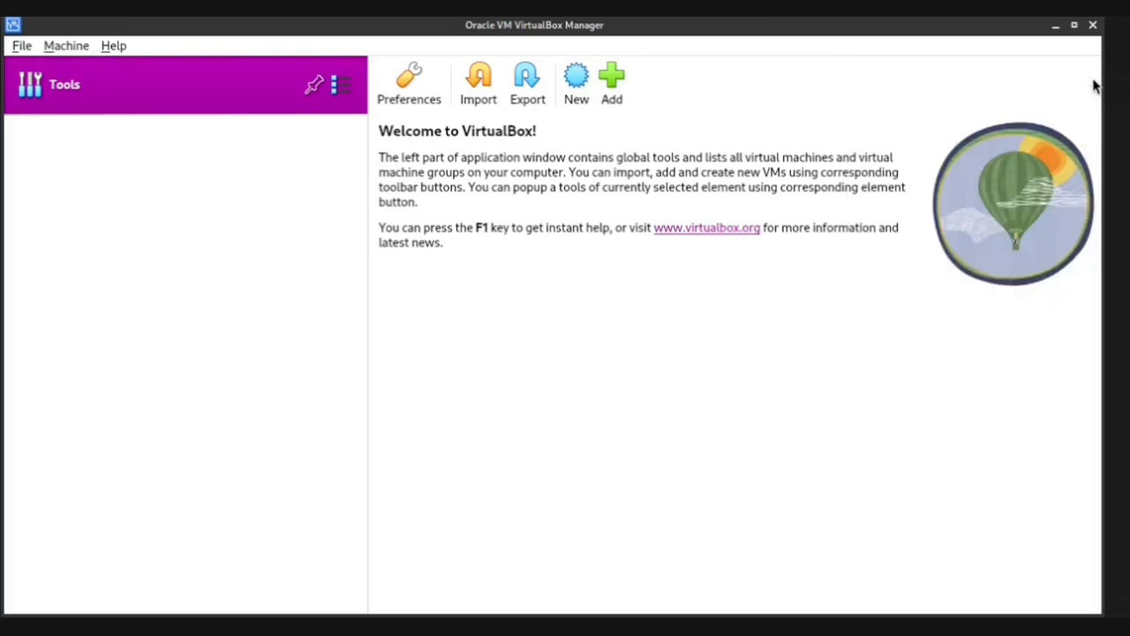
{"action": "left_click", "coordinate": [576, 84]}
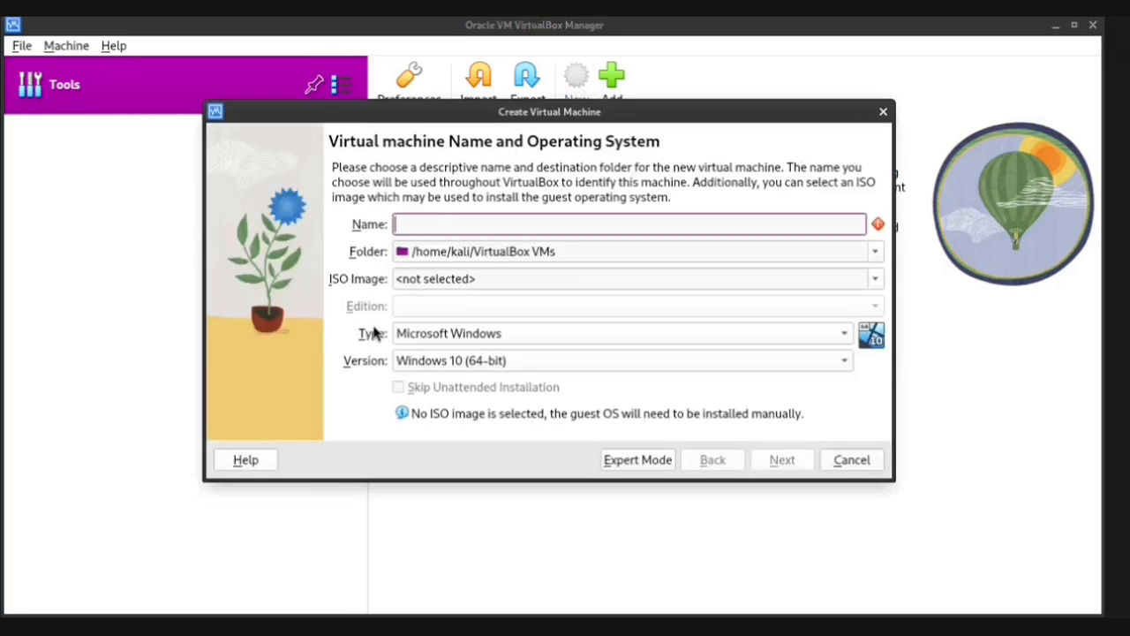
{"action": "type", "text": "Re"}
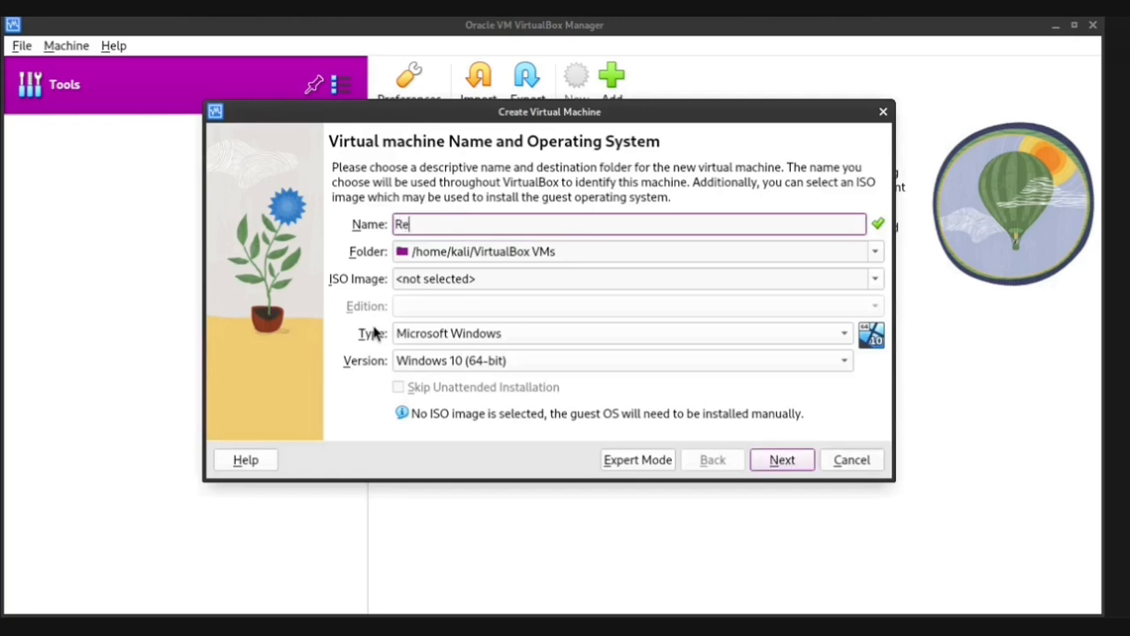
{"action": "type", "text": "d Hat"}
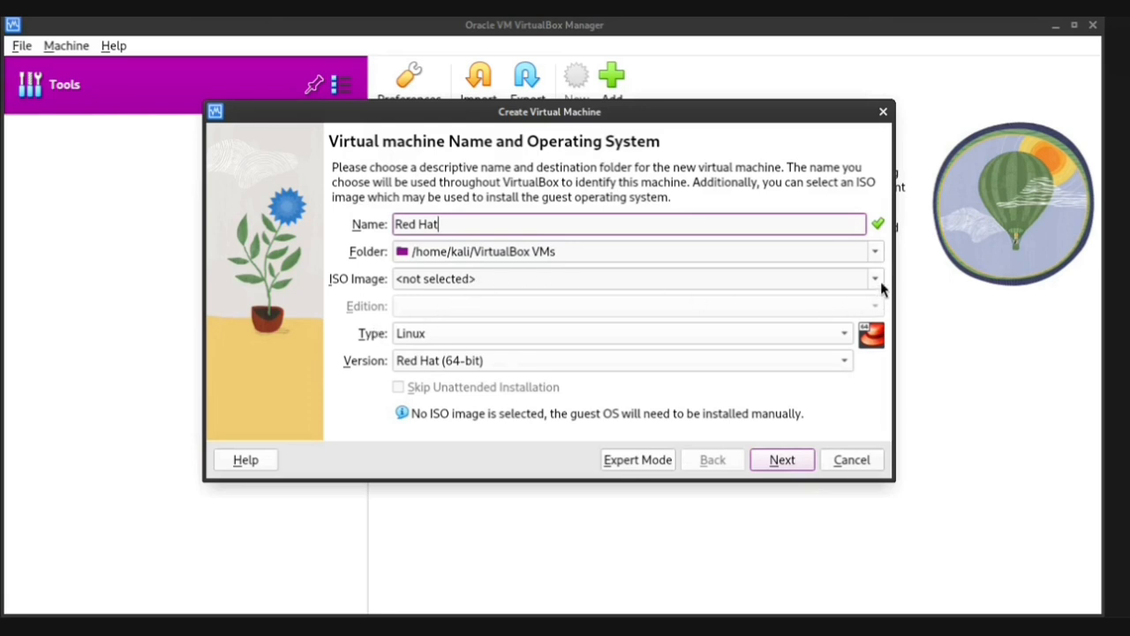
{"action": "left_click", "coordinate": [876, 280]}
Attach the rhel-8.4-x86_64-dvd.iso image and skip the unattended installation
{"action": "left_click", "coordinate": [765, 321]}
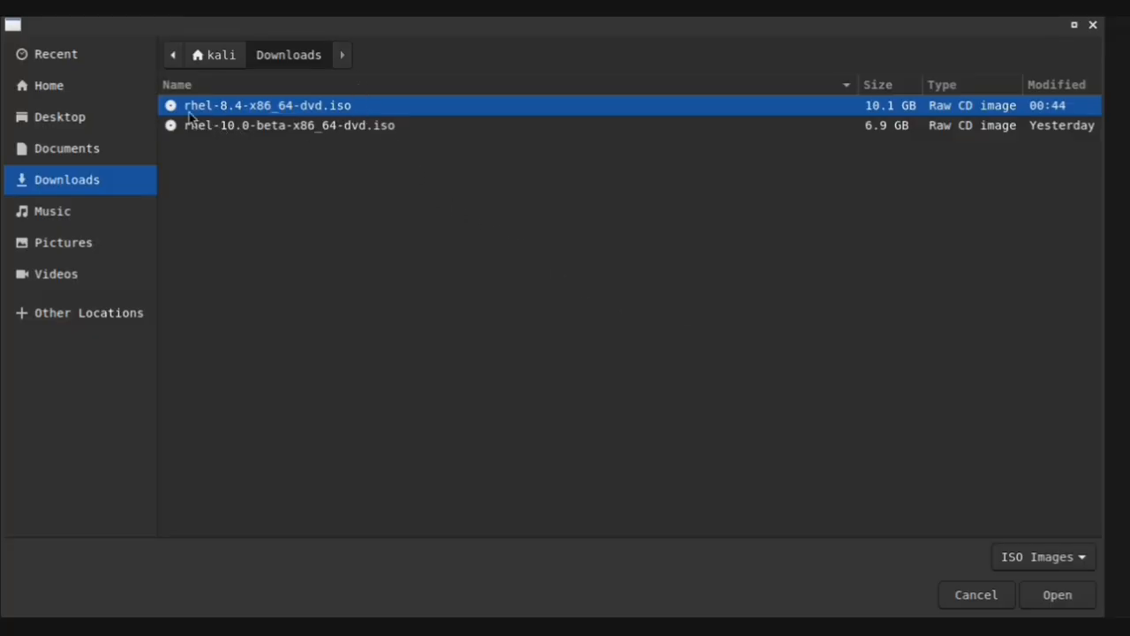
{"action": "left_click", "coordinate": [1037, 606]}
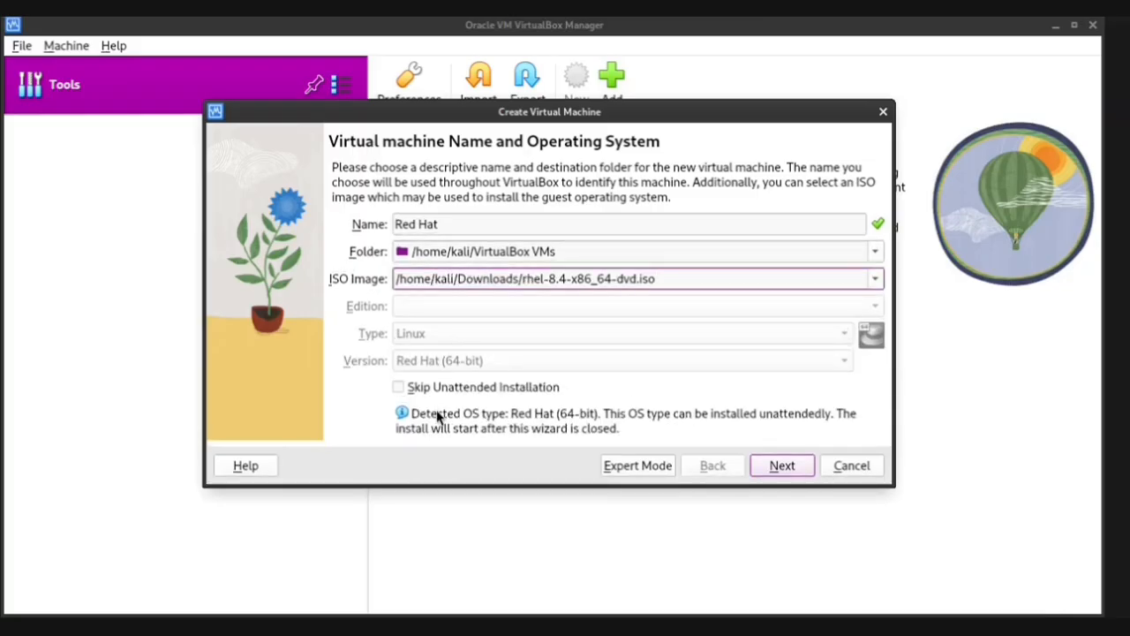
{"action": "left_click", "coordinate": [402, 387]}
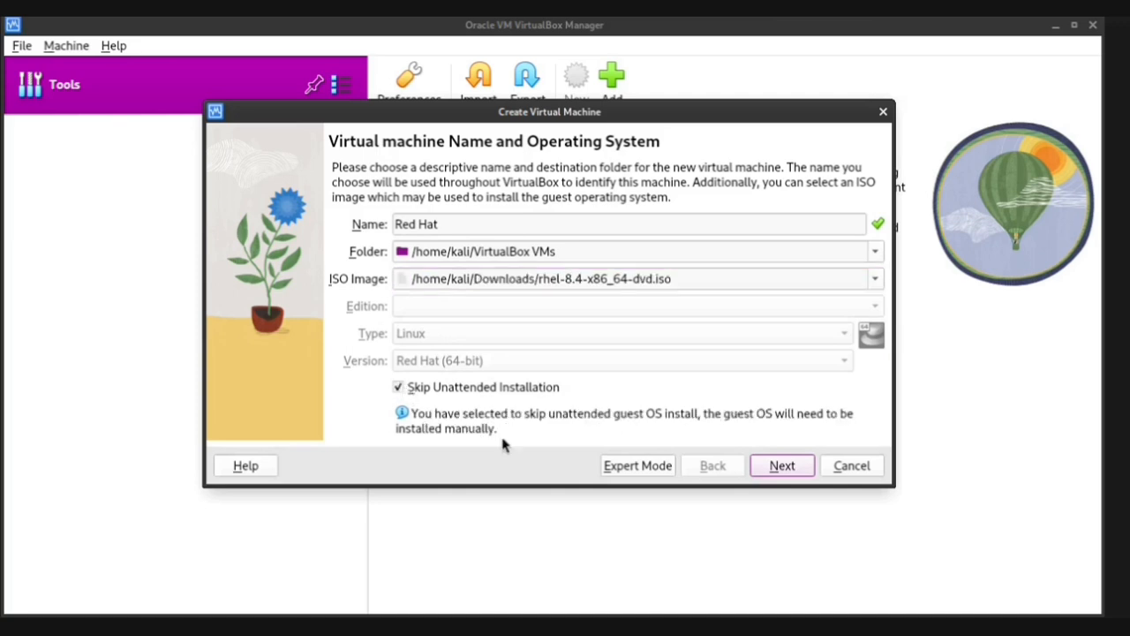
{"action": "left_click", "coordinate": [782, 466]}
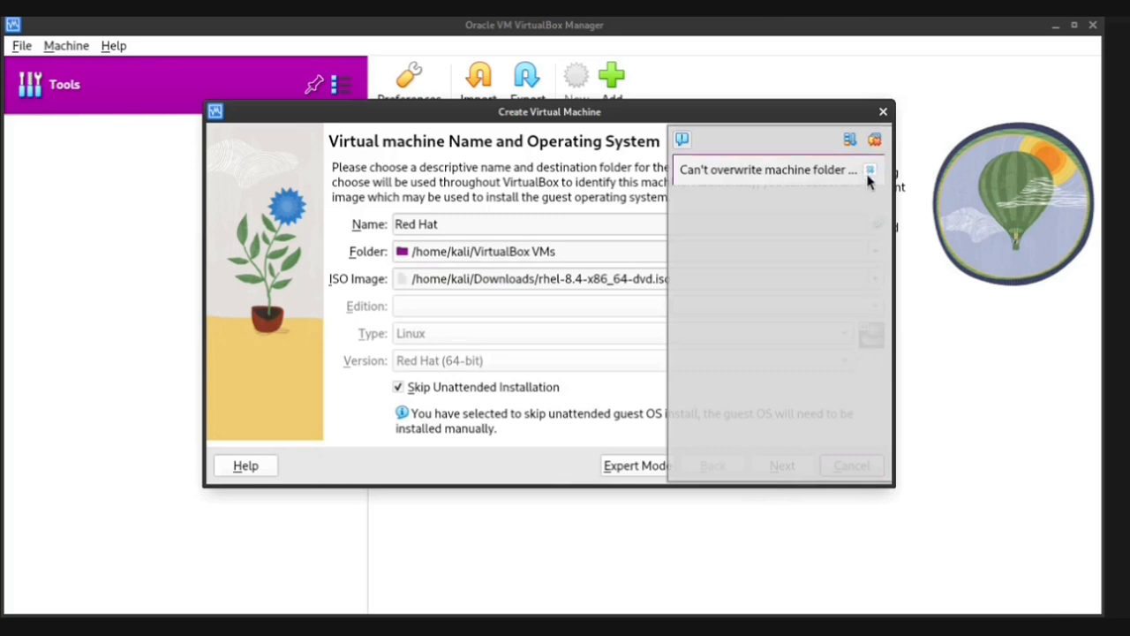
Resolve the machine folder conflict by renaming the machine to Red_Hat
{"action": "left_click", "coordinate": [874, 142]}
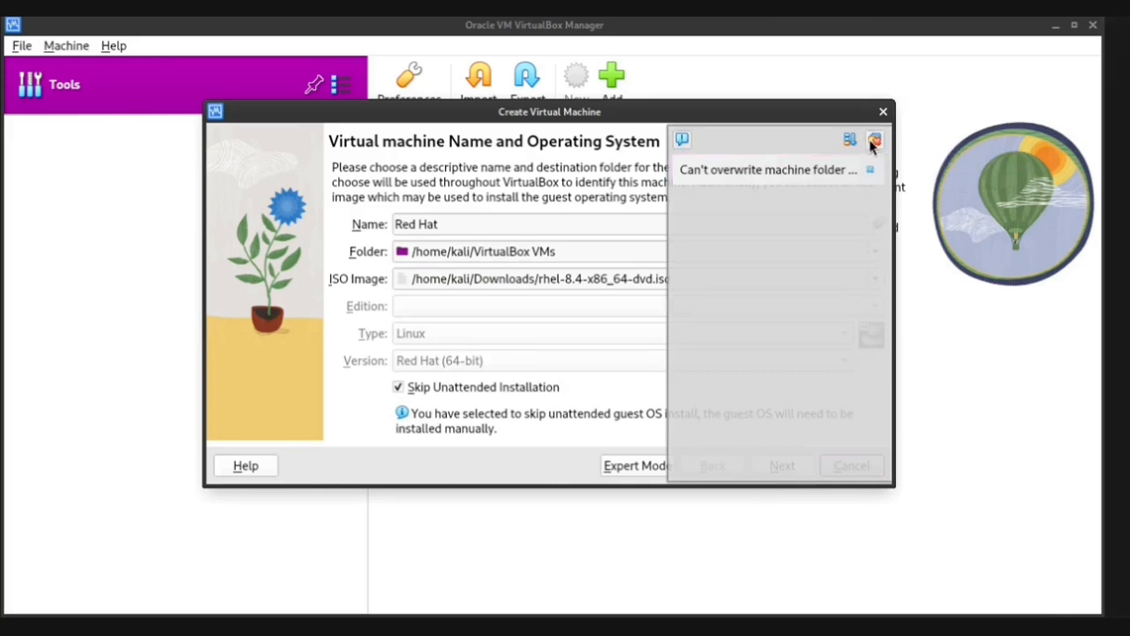
{"action": "left_click", "coordinate": [780, 465]}
{"action": "left_click", "coordinate": [472, 227]}
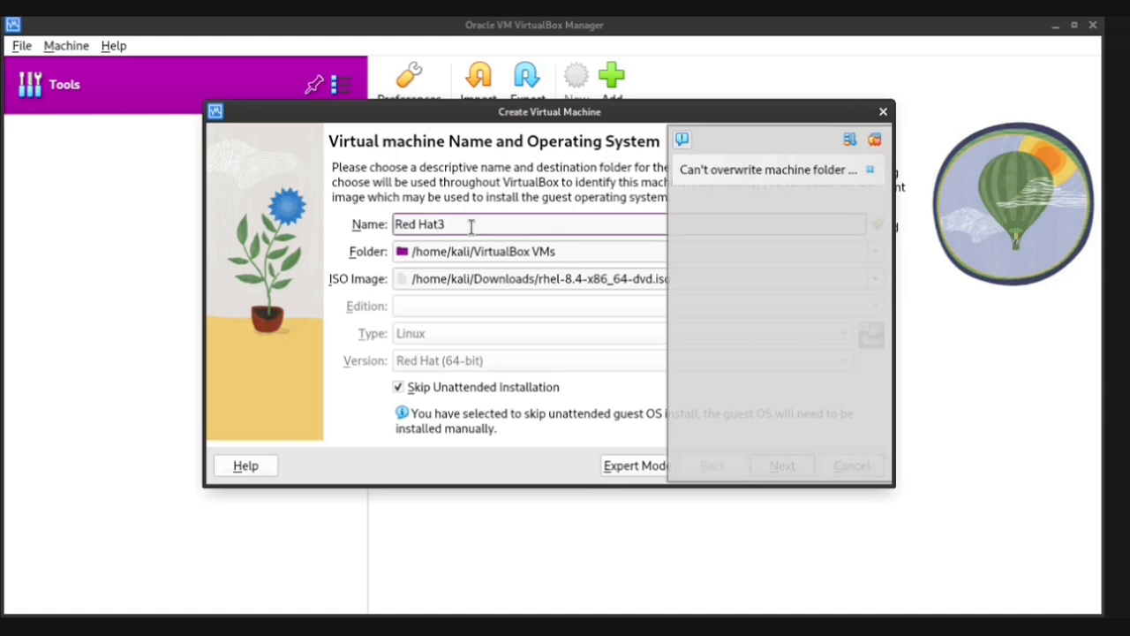
{"action": "left_click", "coordinate": [874, 139]}
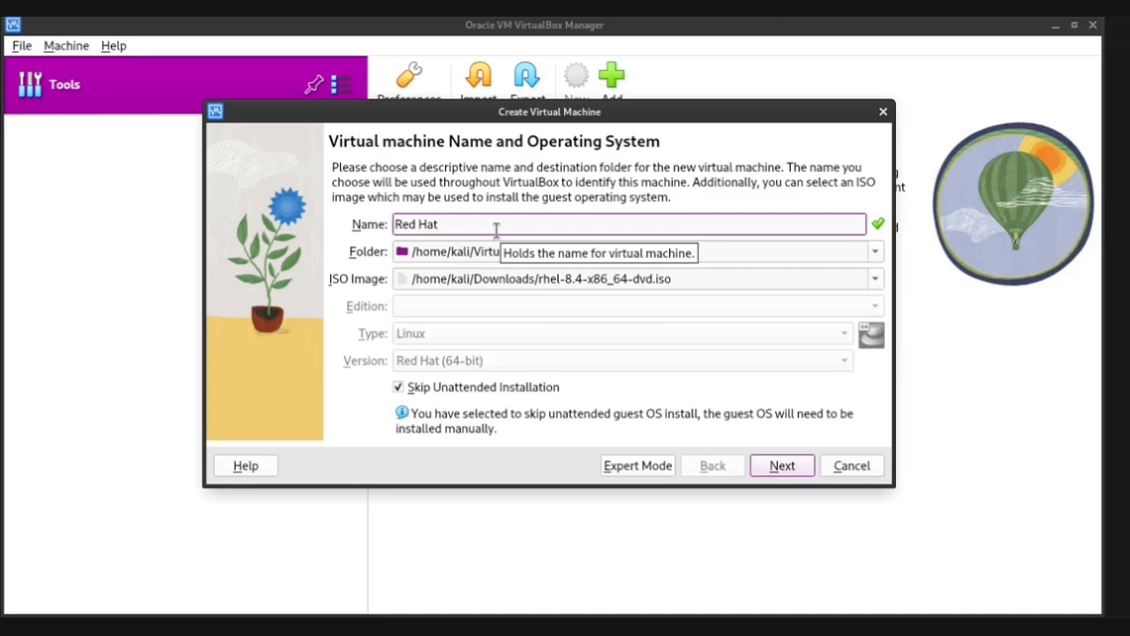
{"action": "key", "text": "BackSpace"}
{"action": "type", "text": "_"}
Give the Red_Hat machine 4542 MB of base memory and 2 processors
{"action": "left_click", "coordinate": [773, 465]}
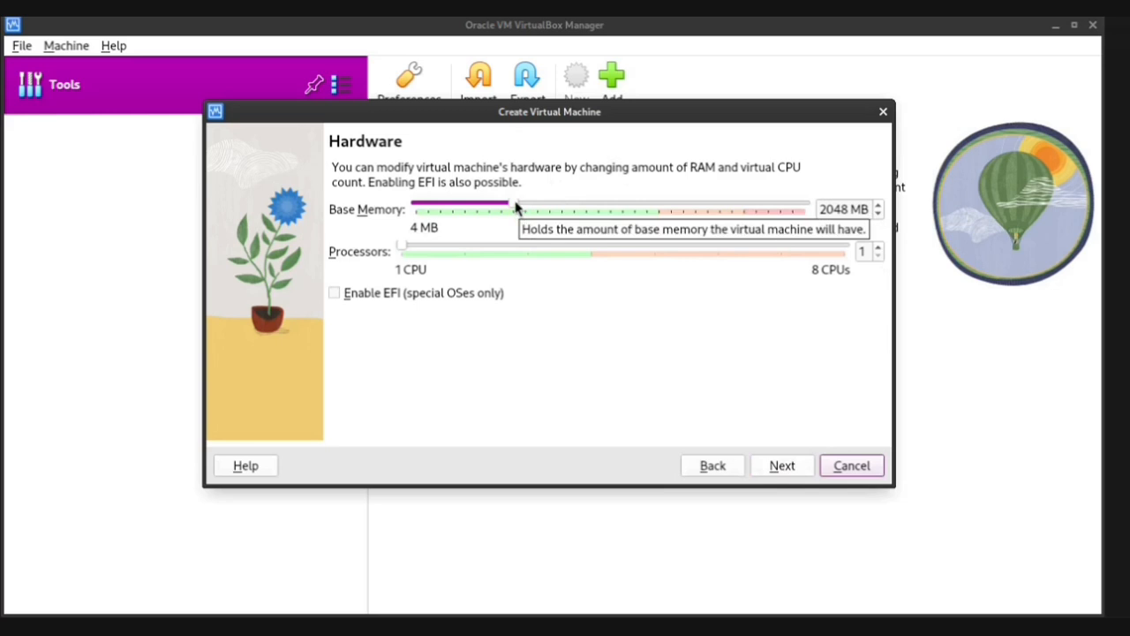
{"action": "left_click_drag", "start_coordinate": [519, 212], "coordinate": [630, 260]}
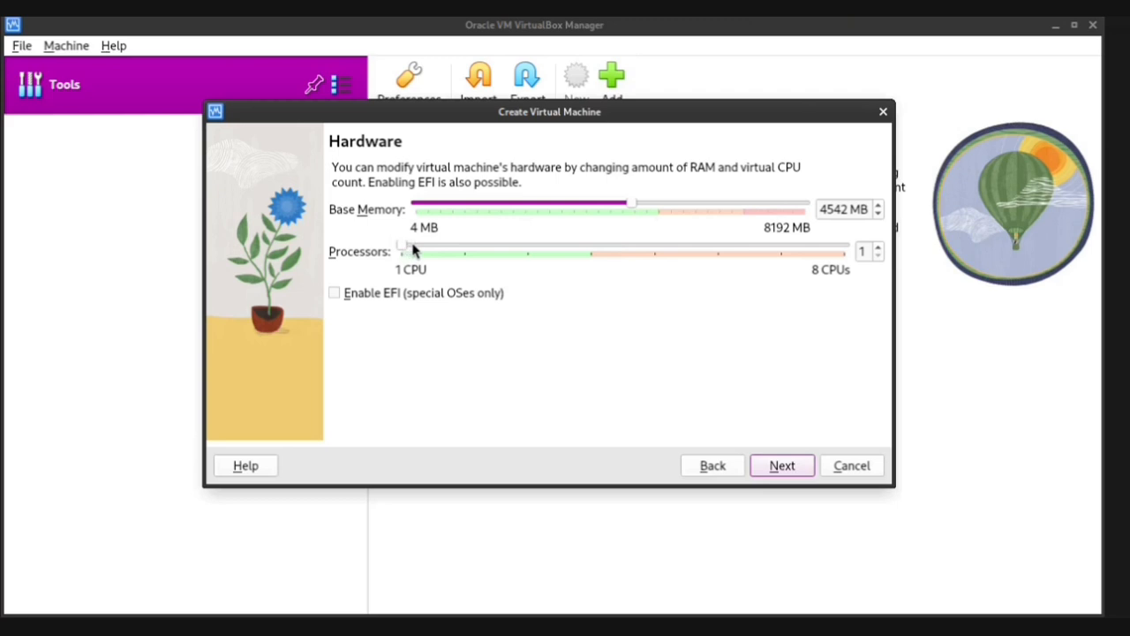
{"action": "left_click_drag", "start_coordinate": [401, 251], "coordinate": [441, 267]}
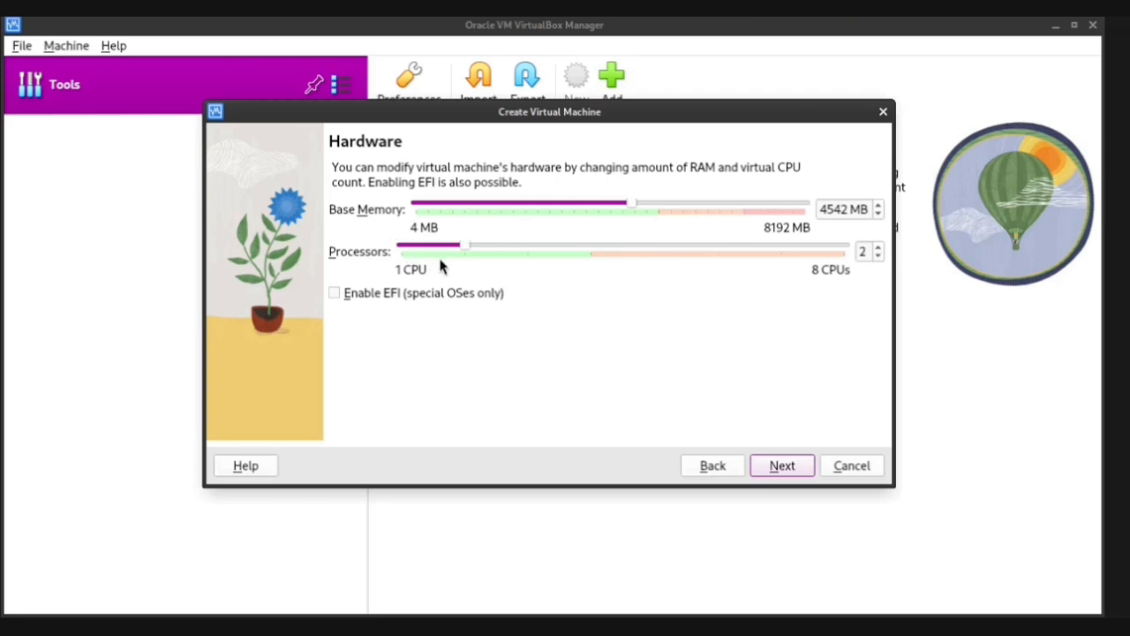
{"action": "left_click", "coordinate": [773, 465]}
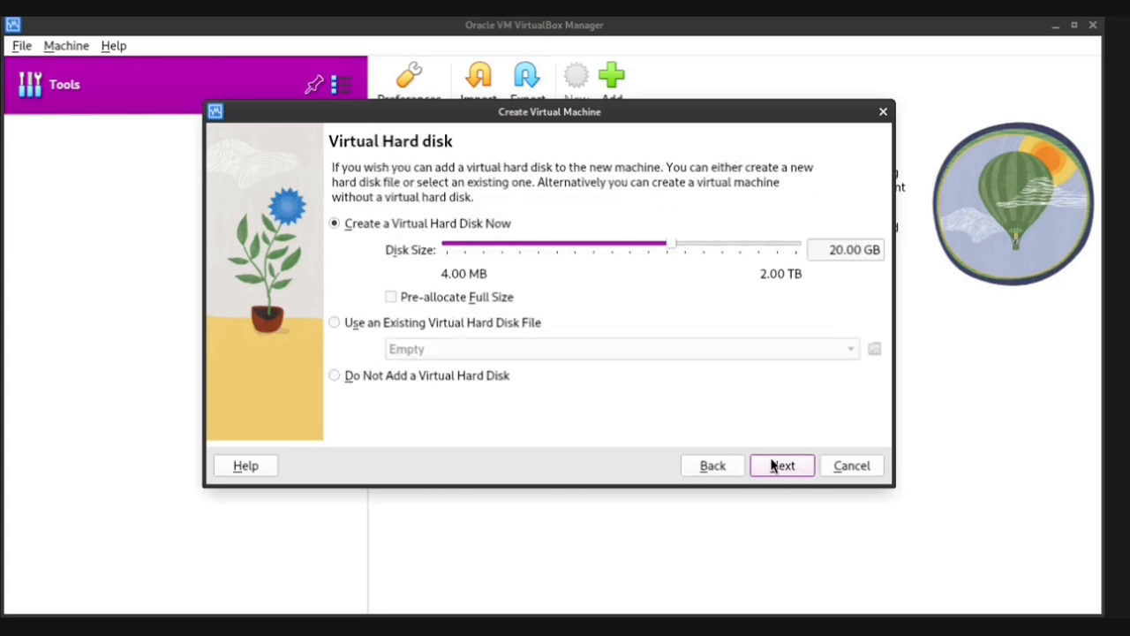
Change the virtual hard disk size from 20.00 GB to 85.00 GB
{"action": "left_click", "coordinate": [836, 247]}
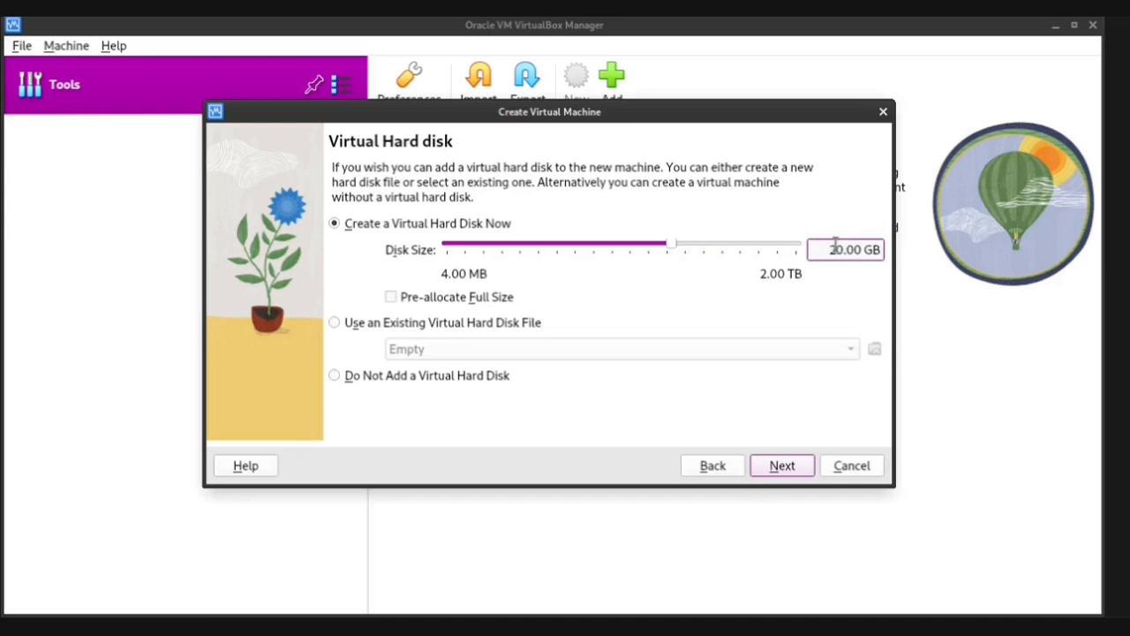
{"action": "key", "text": "BackSpace"}
{"action": "type", "text": "8"}
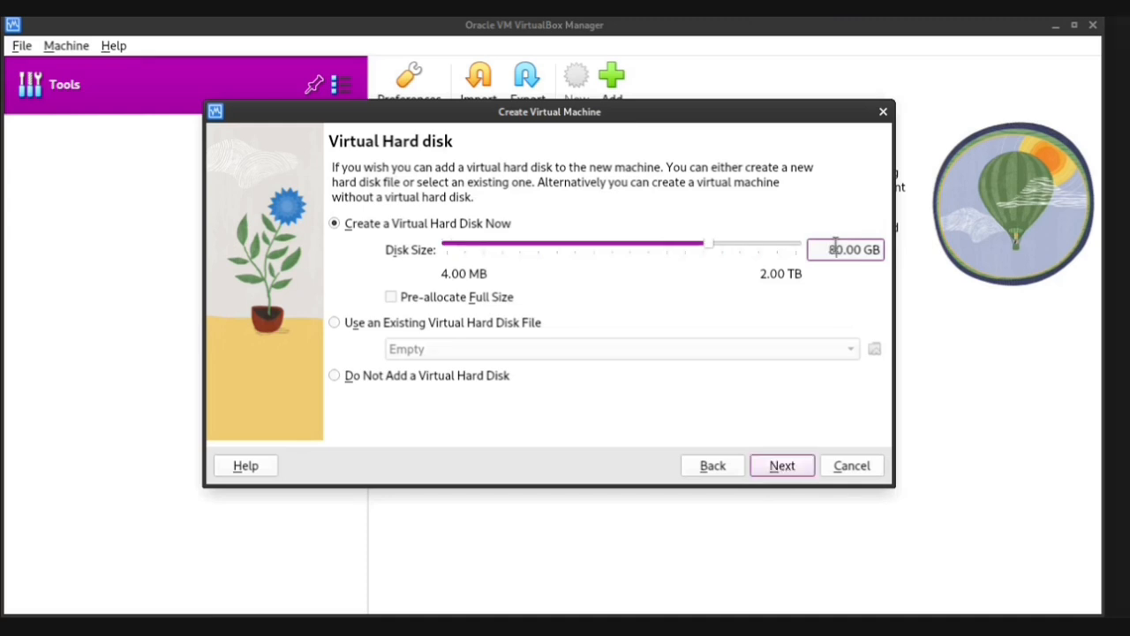
{"action": "key", "text": "Delete"}
{"action": "type", "text": "5"}
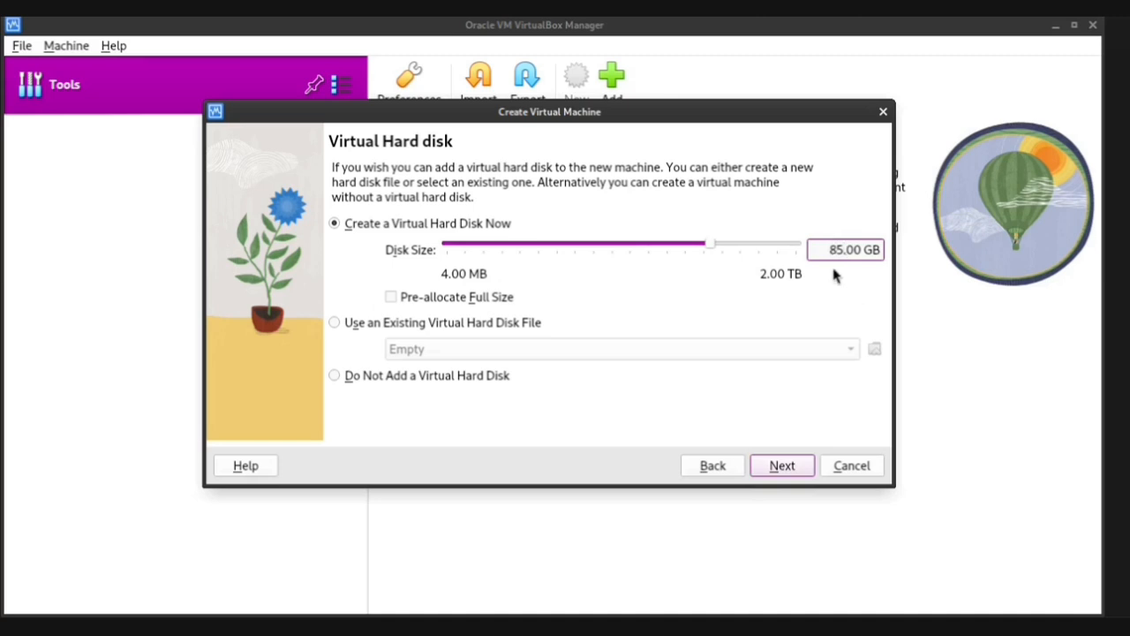
{"action": "left_click", "coordinate": [783, 465]}
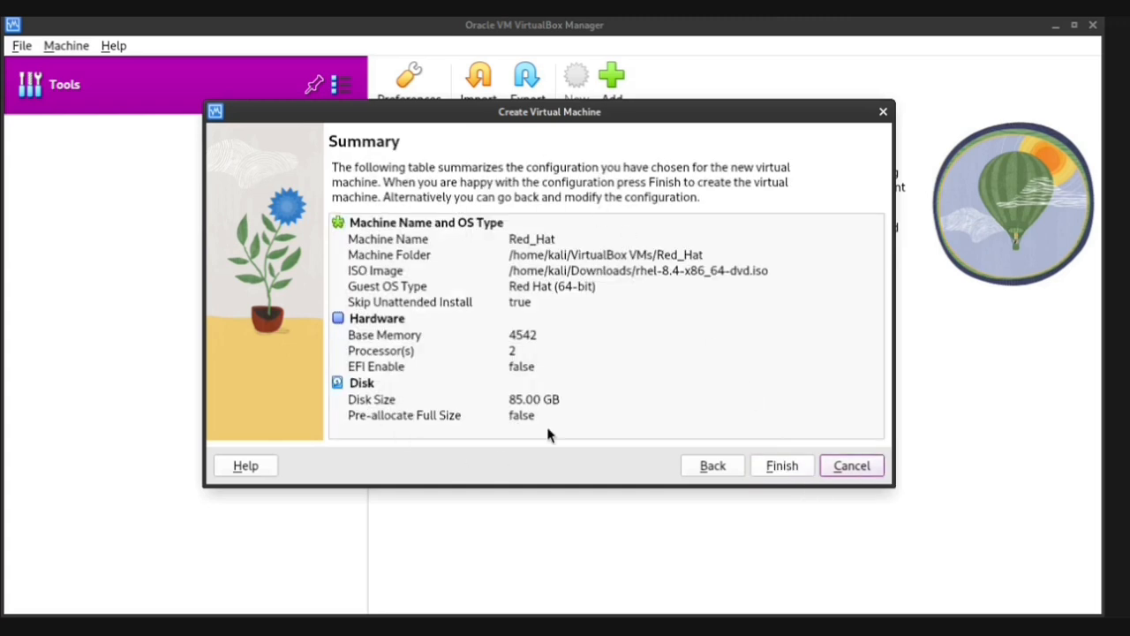
Finish creating the Red_Hat machine and start it
{"action": "left_click", "coordinate": [774, 471]}
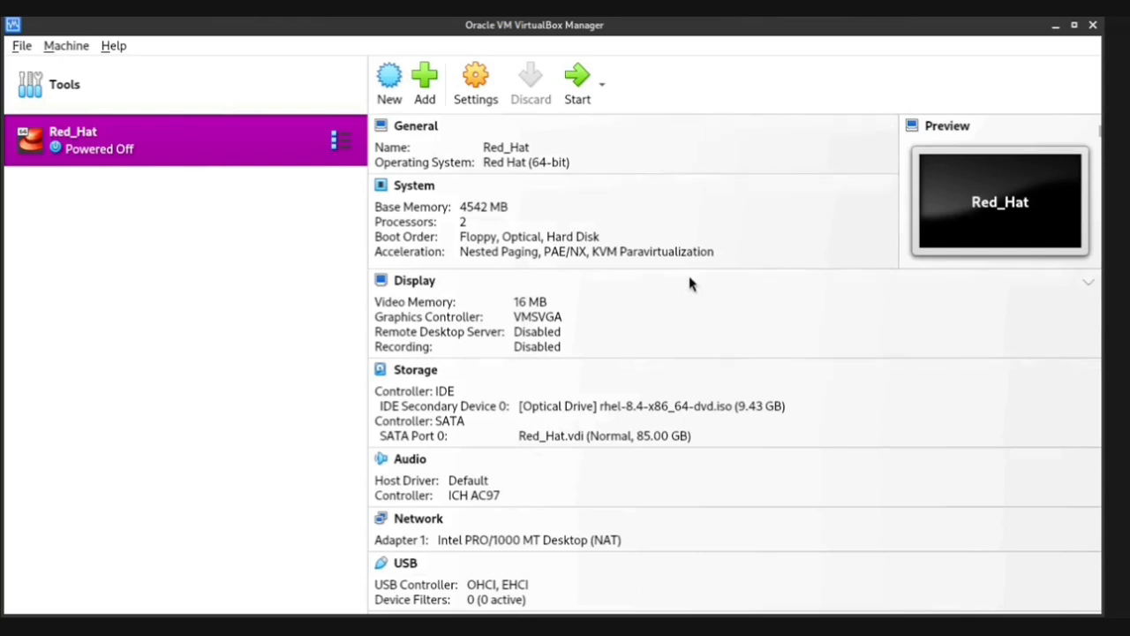
{"action": "left_click", "coordinate": [569, 92]}
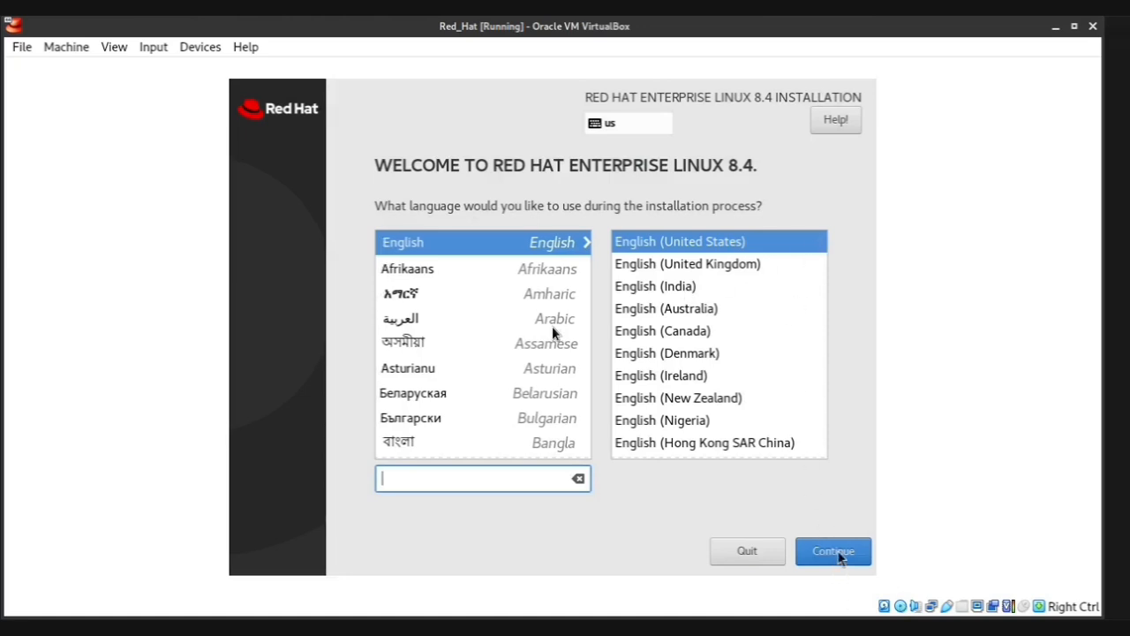
Let the VM capture mouse and keyboard, then continue the installer in English (United States)
{"action": "left_click", "coordinate": [838, 553]}
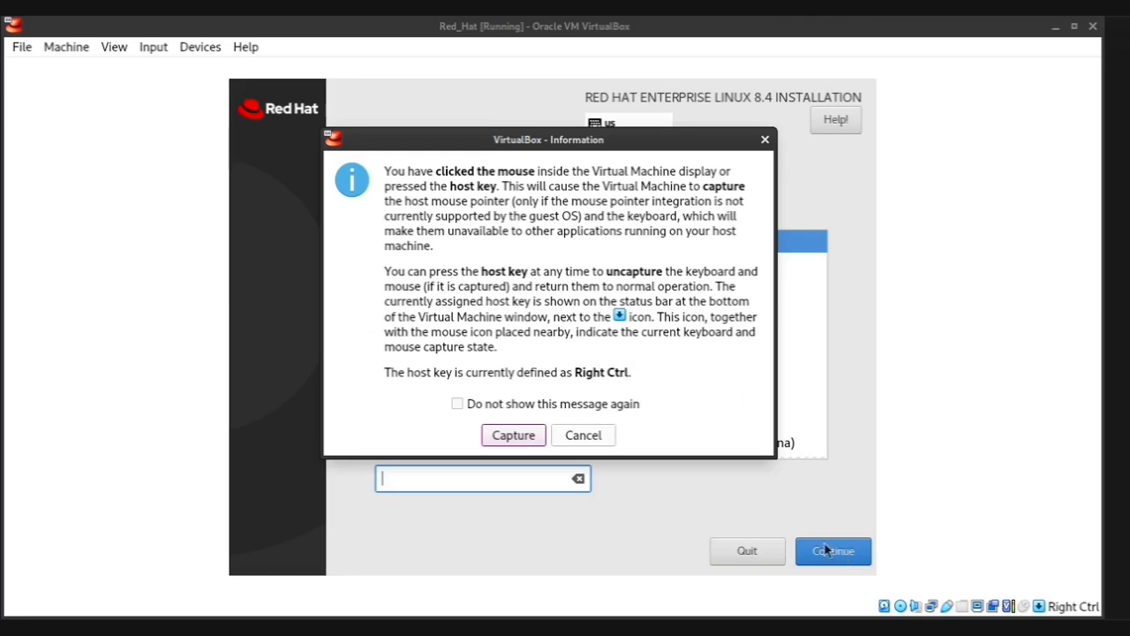
{"action": "left_click", "coordinate": [530, 442]}
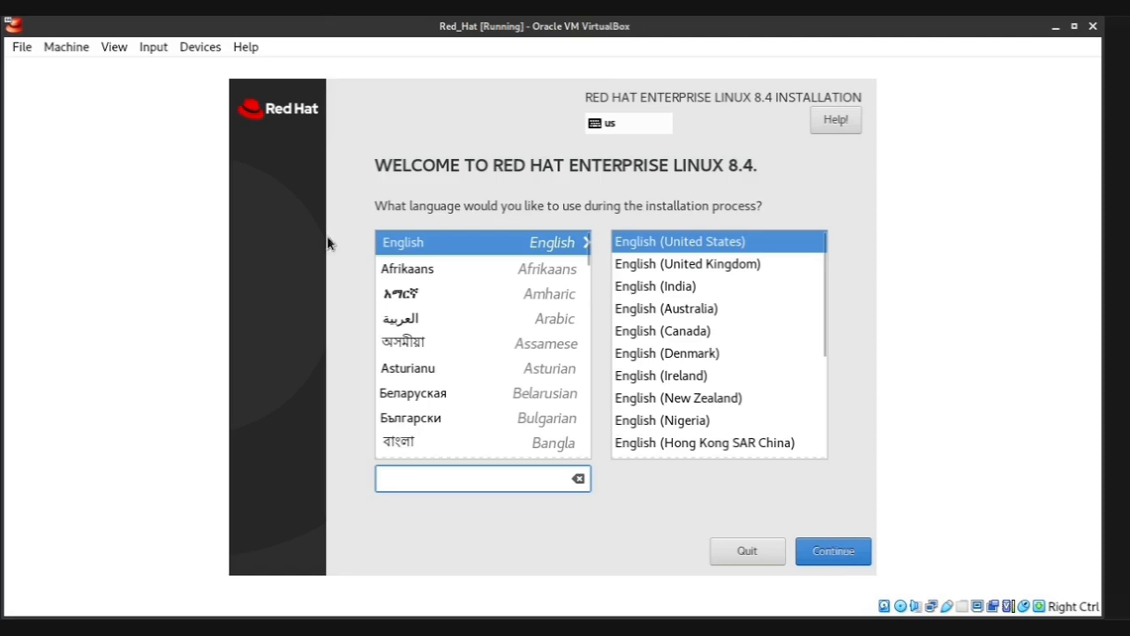
{"action": "left_click", "coordinate": [432, 269]}
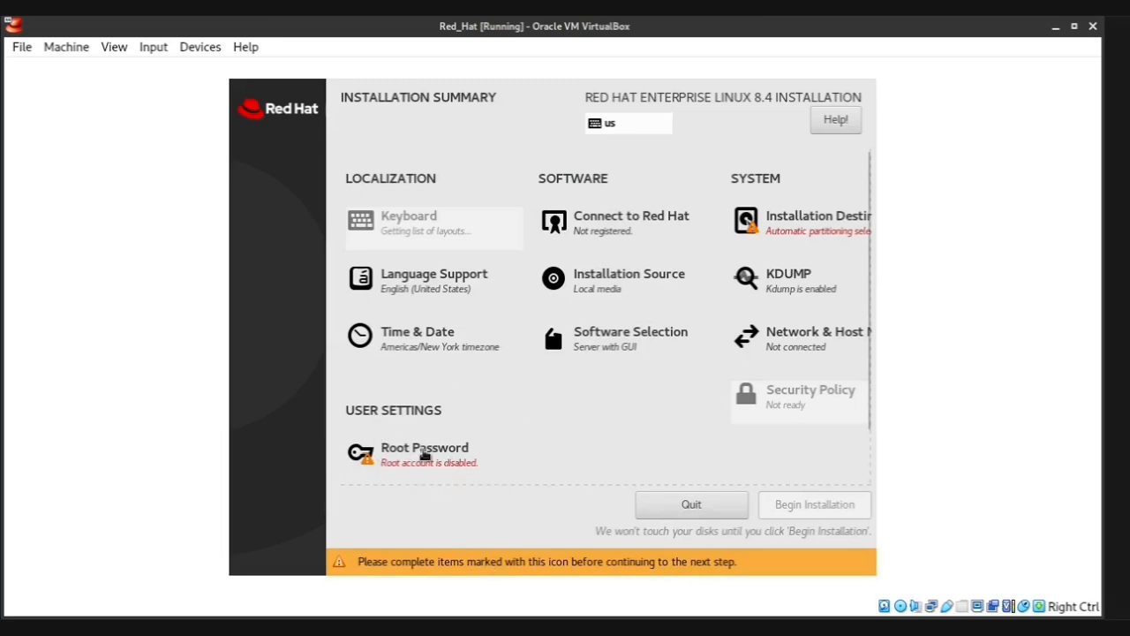
Set and confirm the root account password, returning to the Installation Summary
{"action": "left_click", "coordinate": [387, 461]}
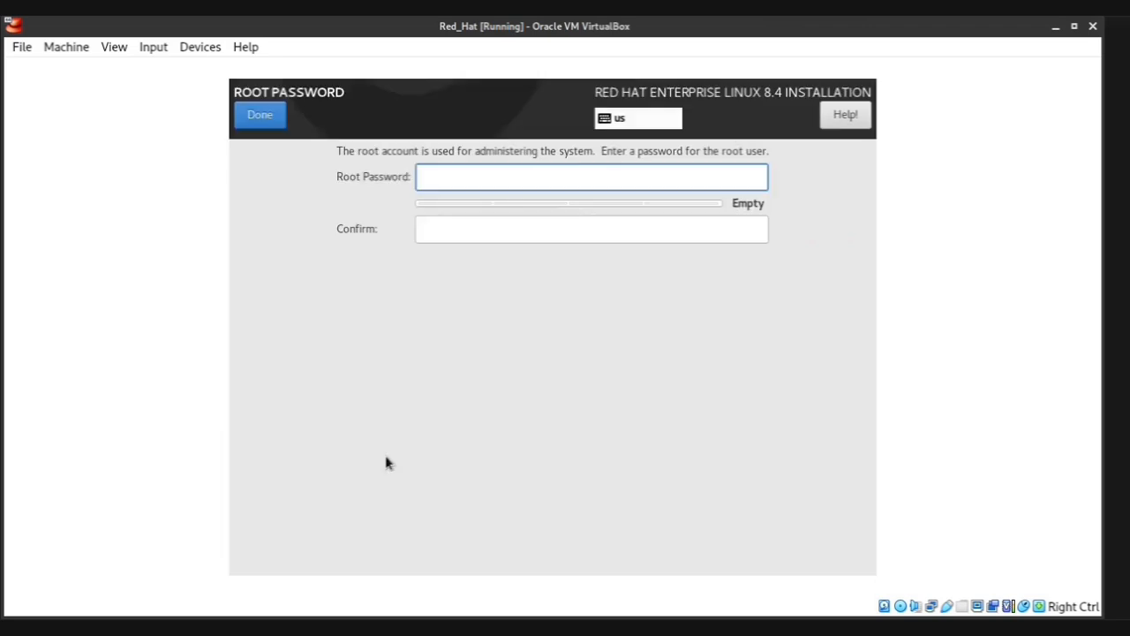
{"action": "type", "text": "redh"}
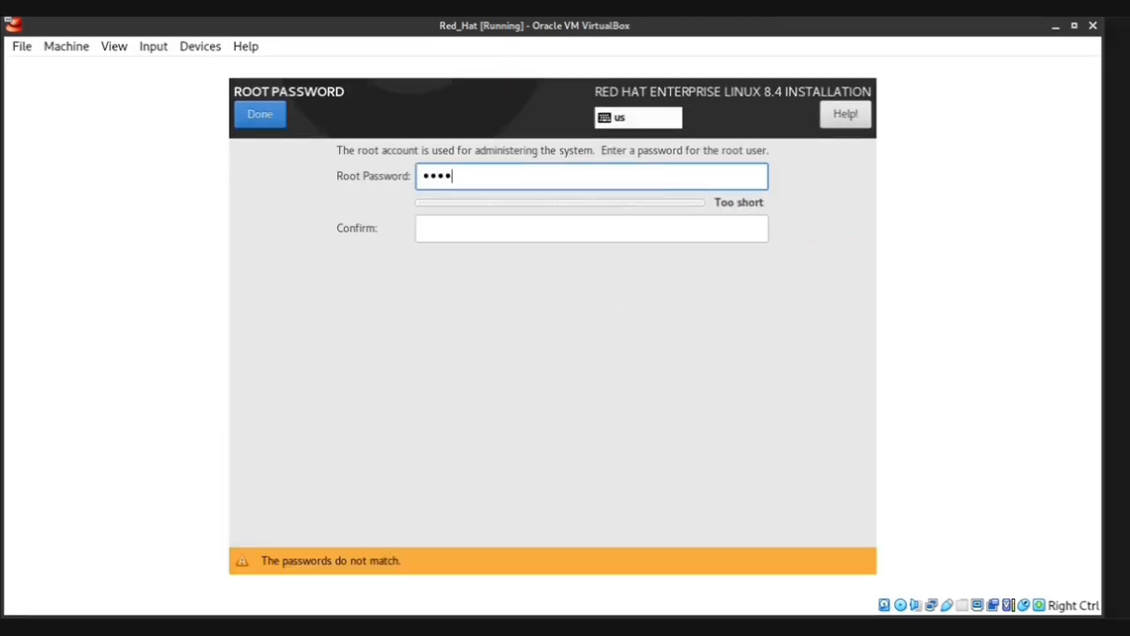
{"action": "type", "text": "at1"}
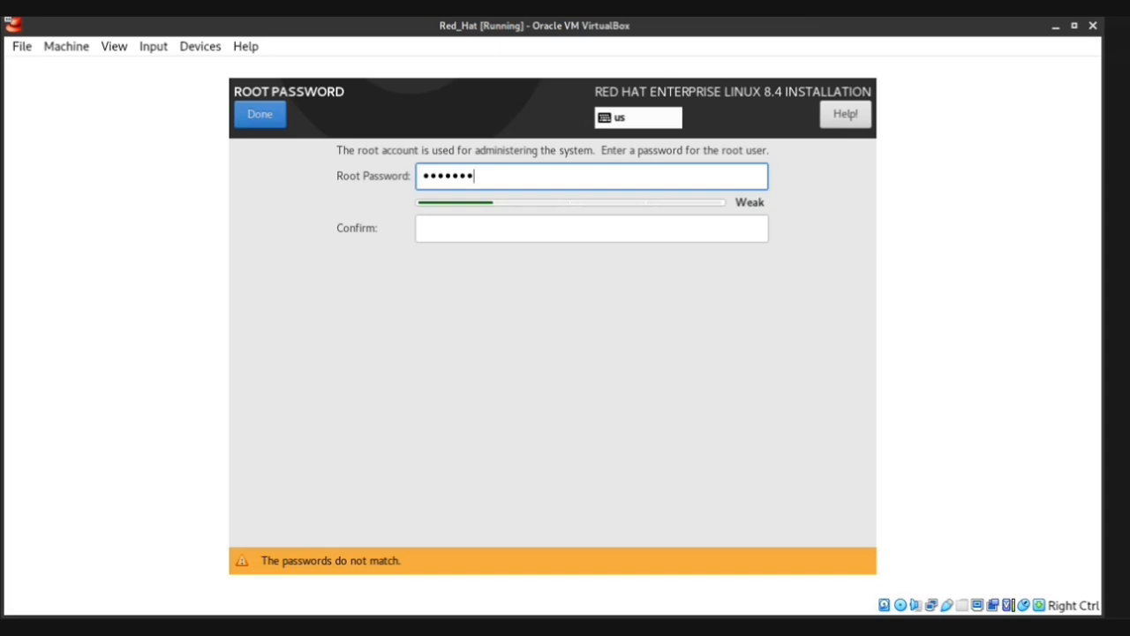
{"action": "type", "text": "2345"}
{"action": "left_click", "coordinate": [678, 227]}
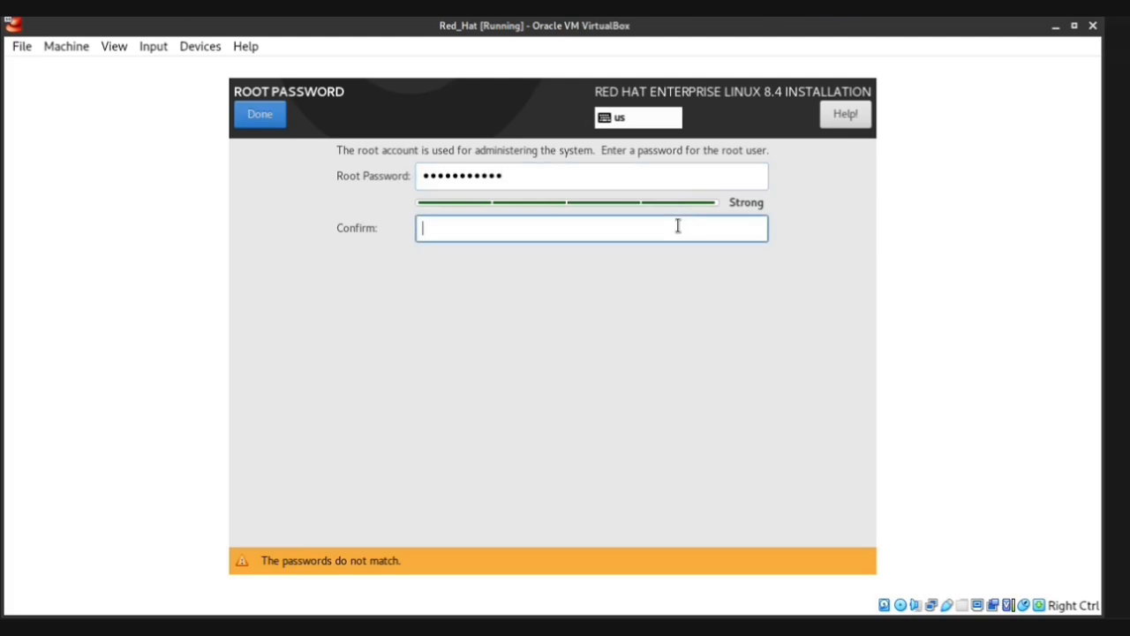
{"action": "type", "text": "redhat12345"}
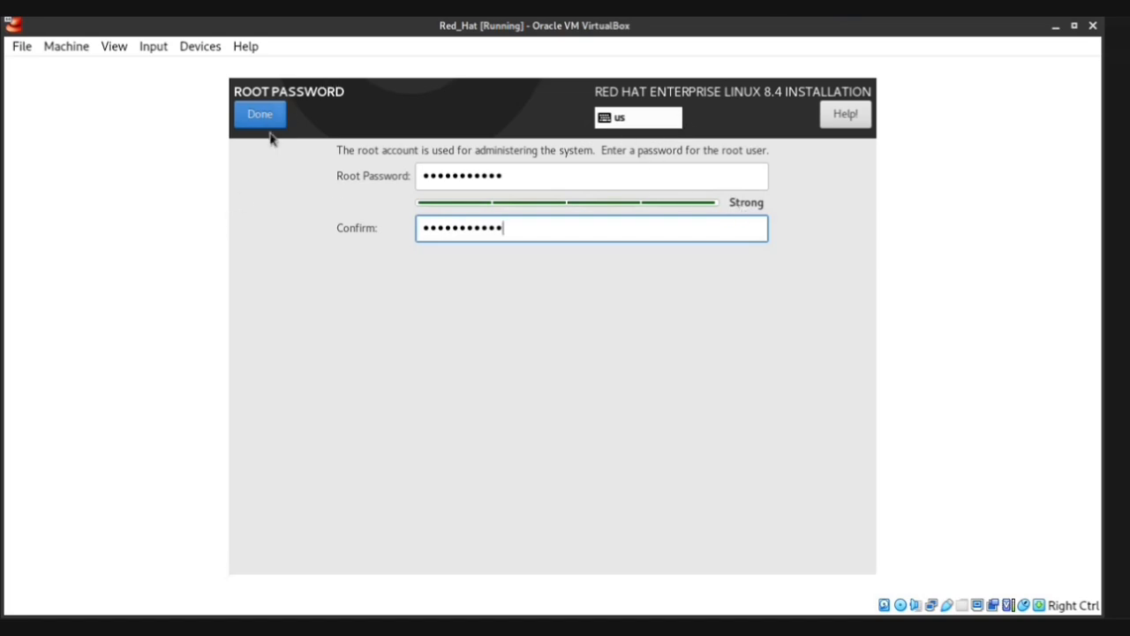
{"action": "left_click", "coordinate": [274, 123]}
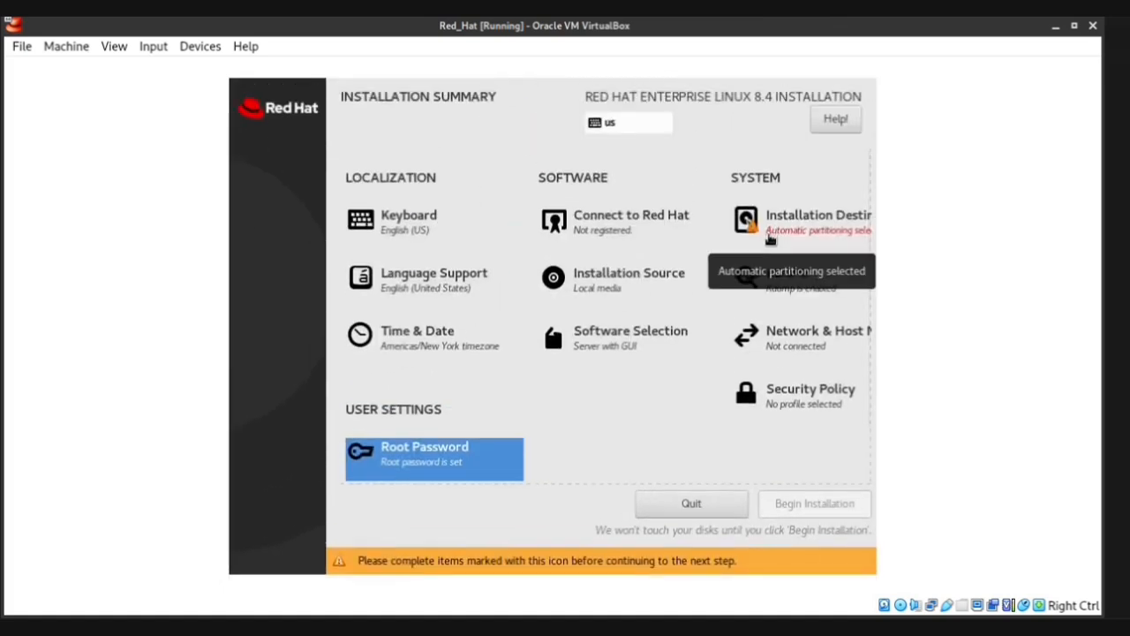
Select the 85 GiB ATA VBOX HARDDISK with automatic partitioning, then begin installation
{"action": "left_click", "coordinate": [770, 238]}
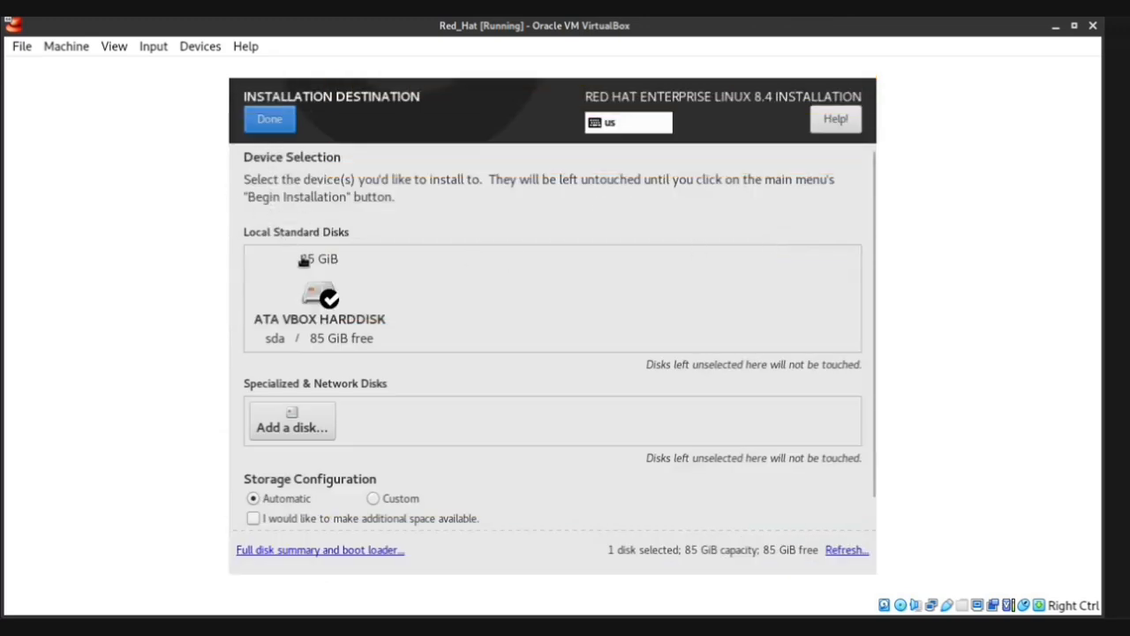
{"action": "left_click", "coordinate": [316, 290]}
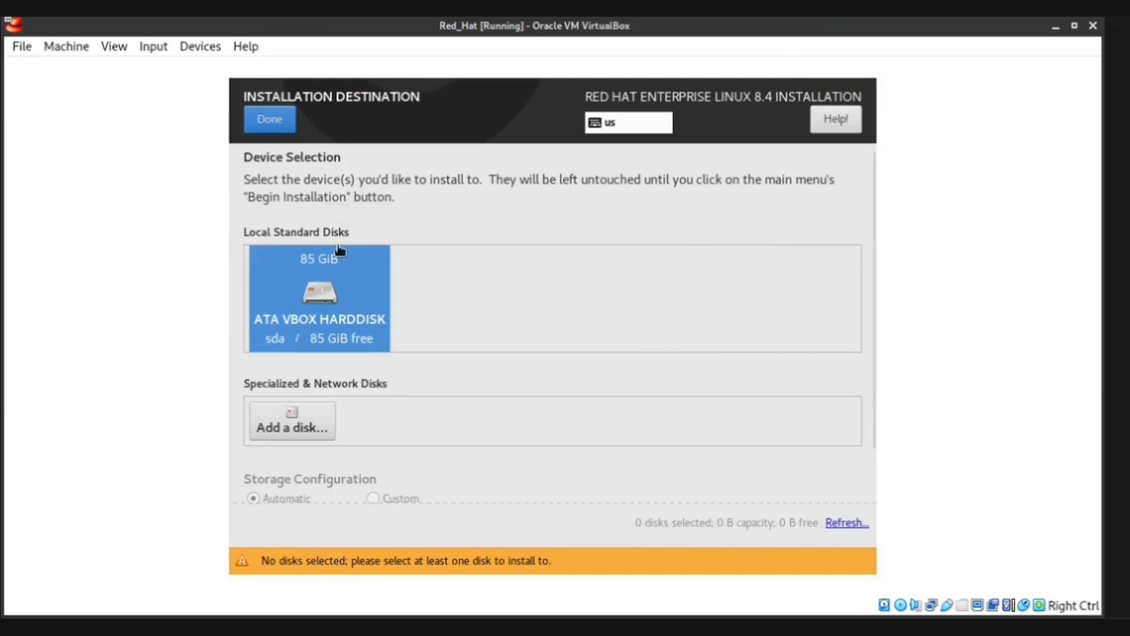
{"action": "left_click", "coordinate": [262, 119]}
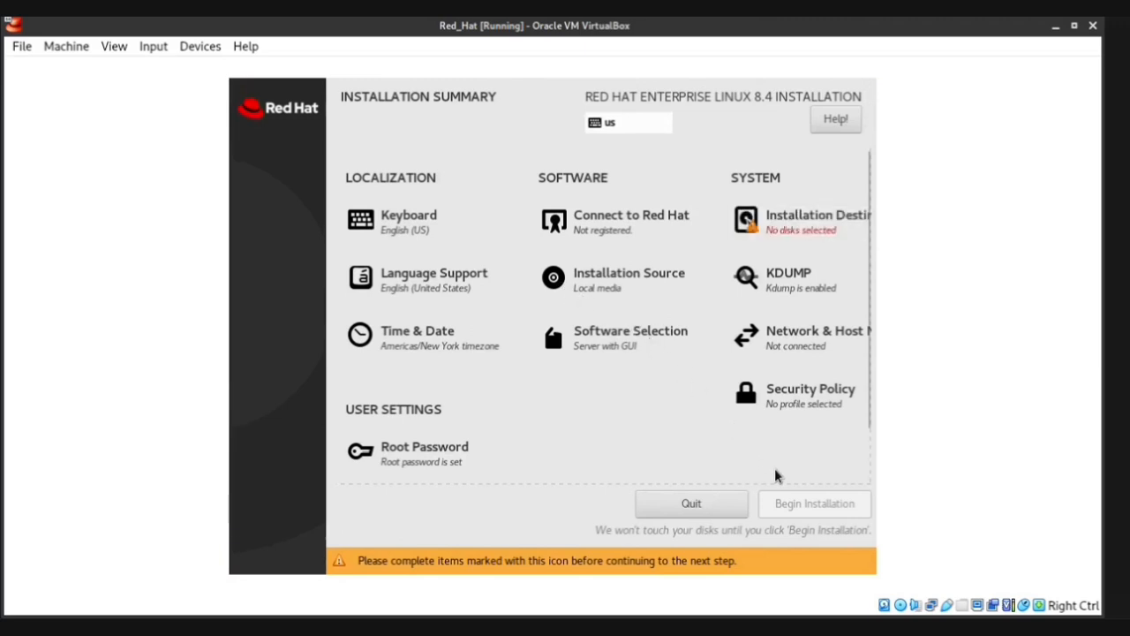
{"action": "left_click", "coordinate": [806, 237]}
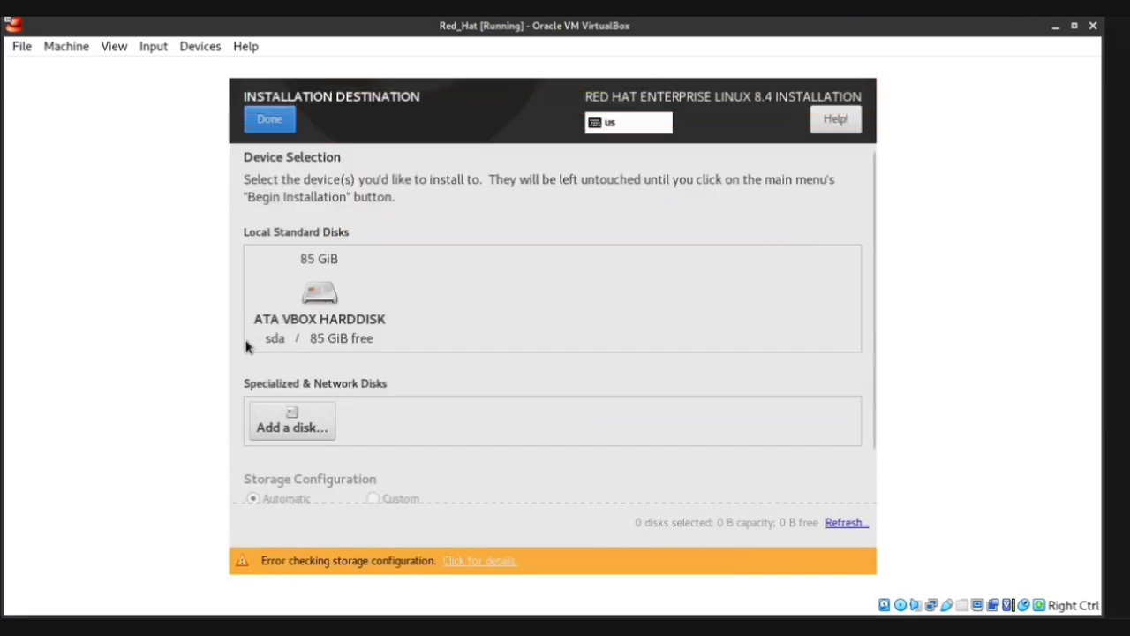
{"action": "left_click", "coordinate": [298, 323]}
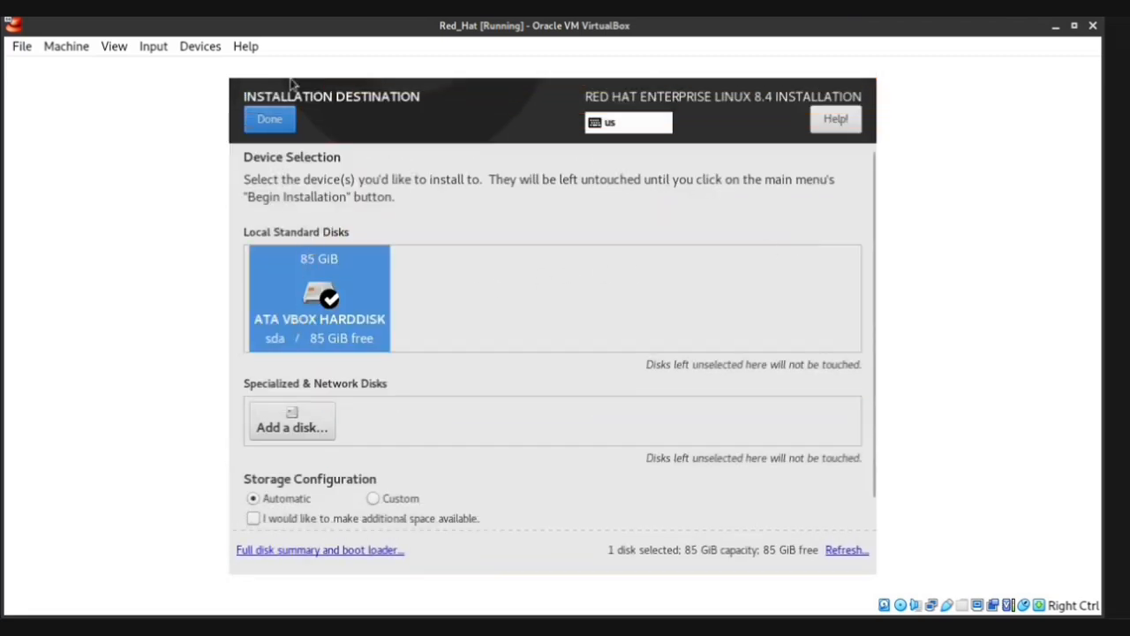
{"action": "left_click", "coordinate": [276, 123]}
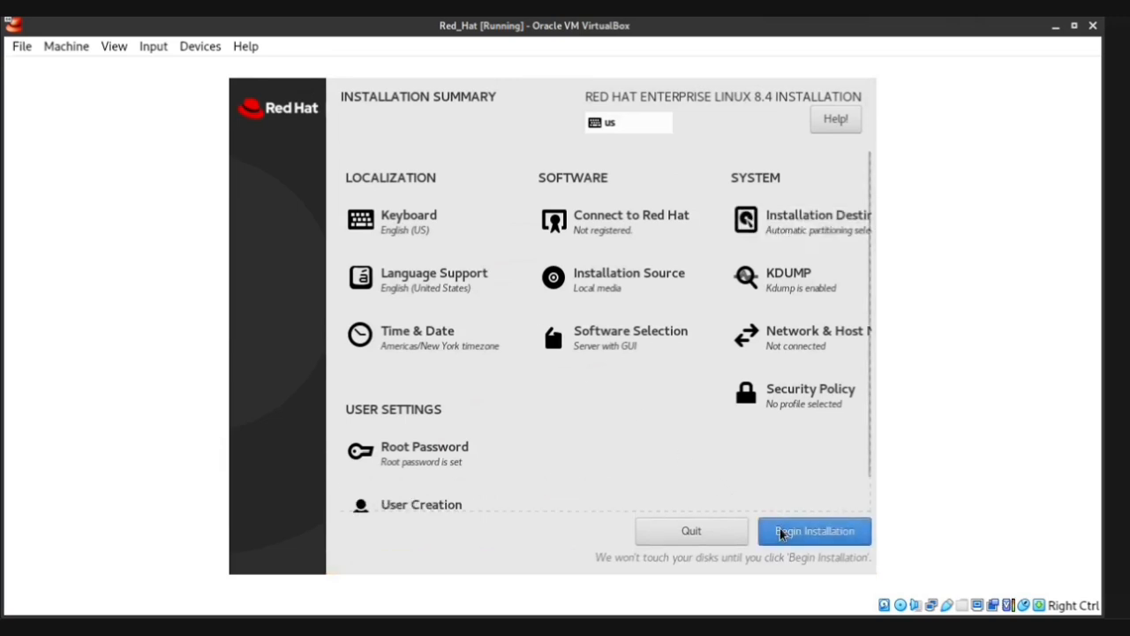
{"action": "left_click", "coordinate": [781, 534]}
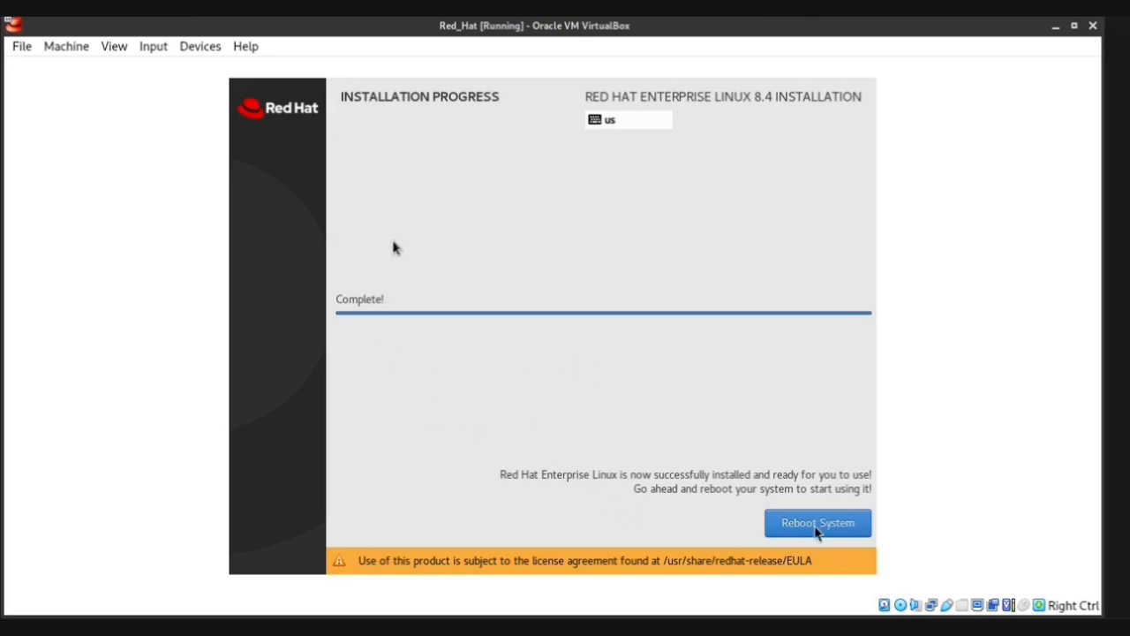
Reboot the freshly installed RHEL 8.4, letting the VM capture mouse and keyboard
{"action": "left_click", "coordinate": [818, 528]}
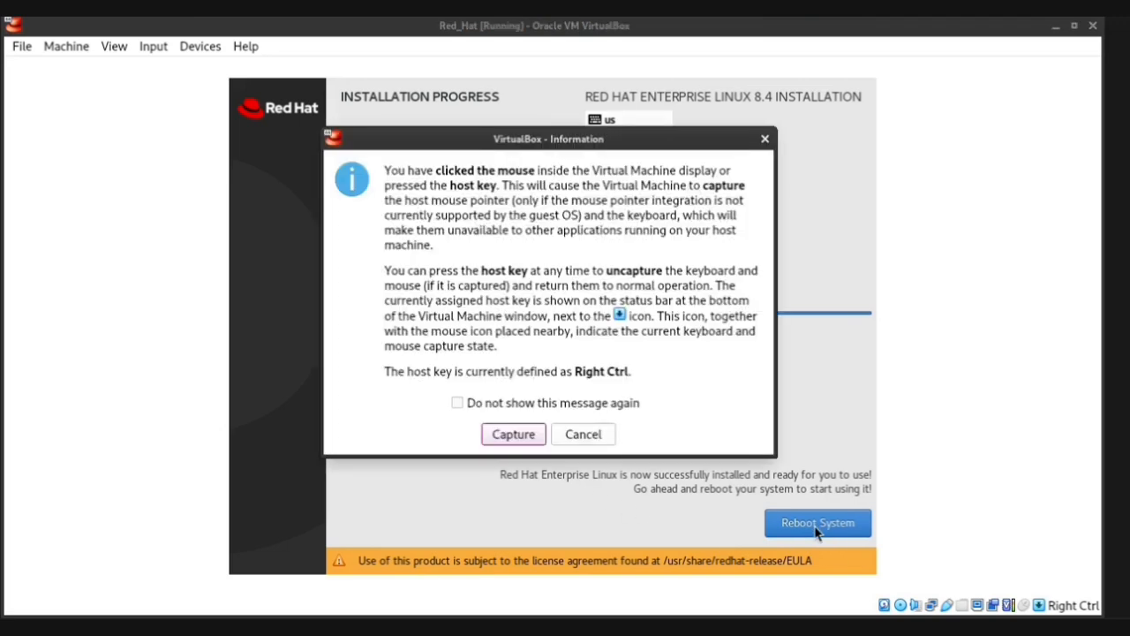
{"action": "left_click", "coordinate": [500, 440]}
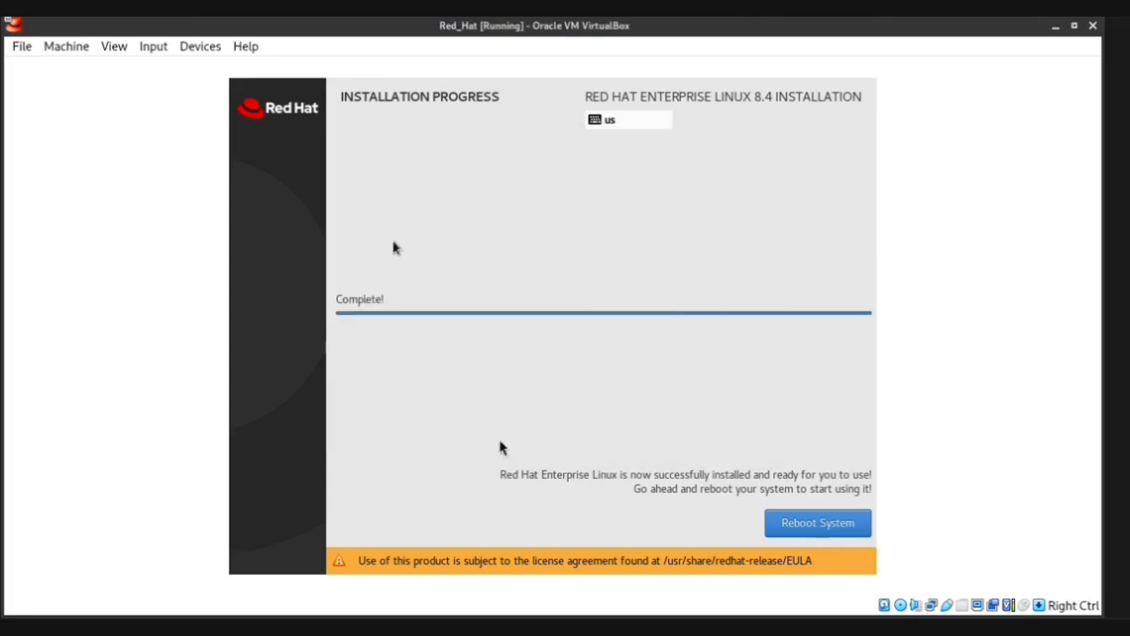
{"action": "left_click", "coordinate": [789, 519]}
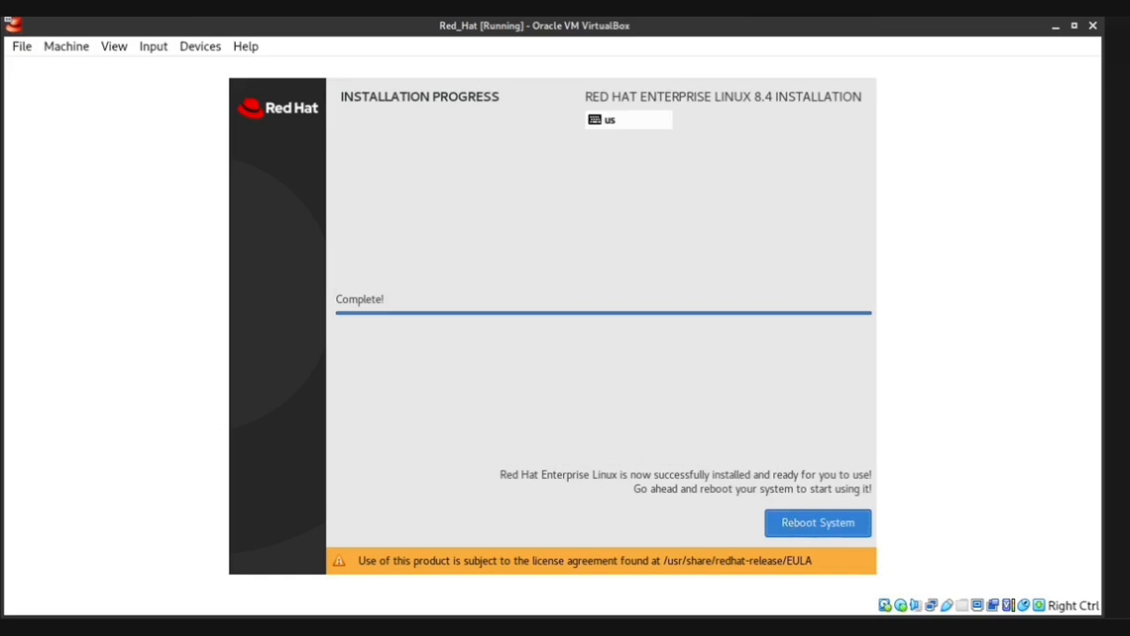
{"action": "left_click", "coordinate": [818, 521]}
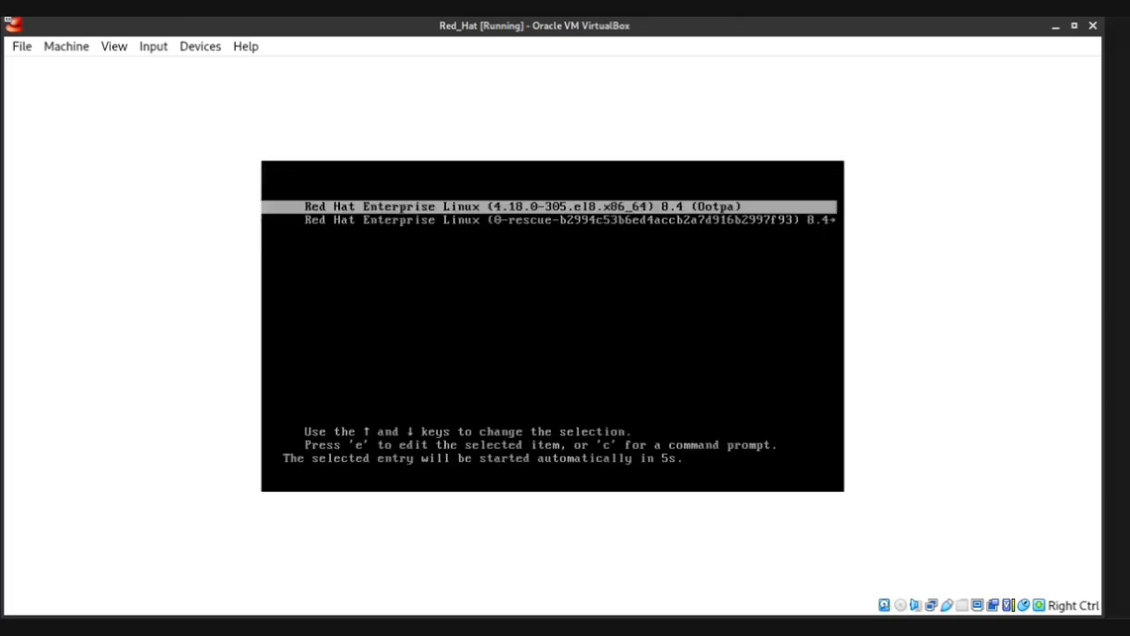
Boot the default RHEL entry and accept the license agreement in Initial Setup
{"action": "key", "text": "Return"}
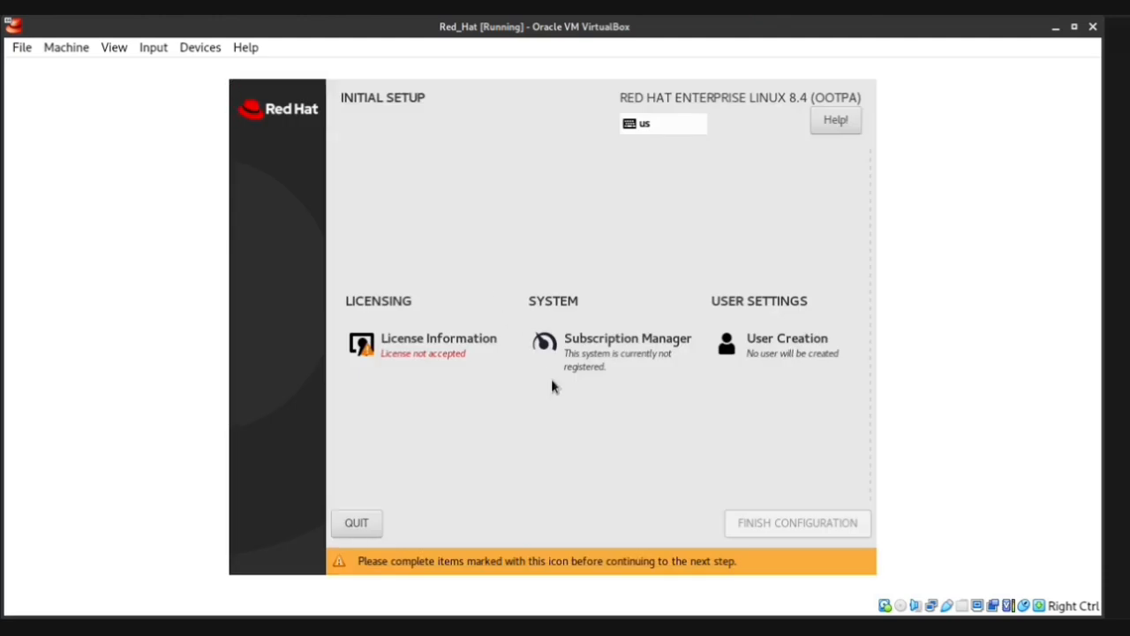
{"action": "left_click", "coordinate": [405, 355]}
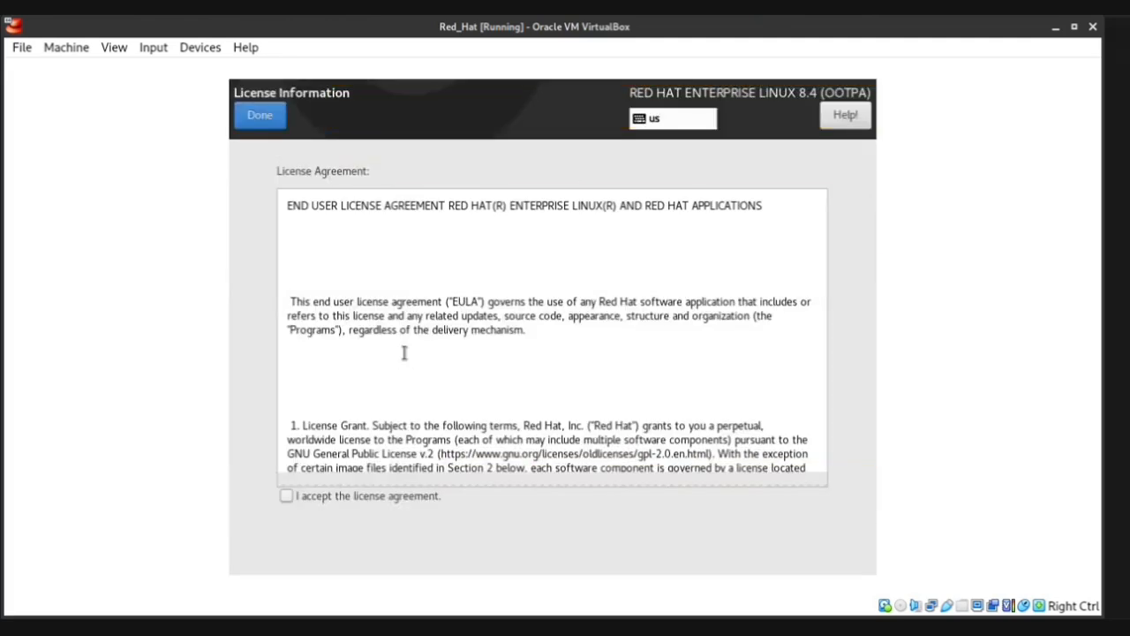
{"action": "left_click", "coordinate": [293, 506]}
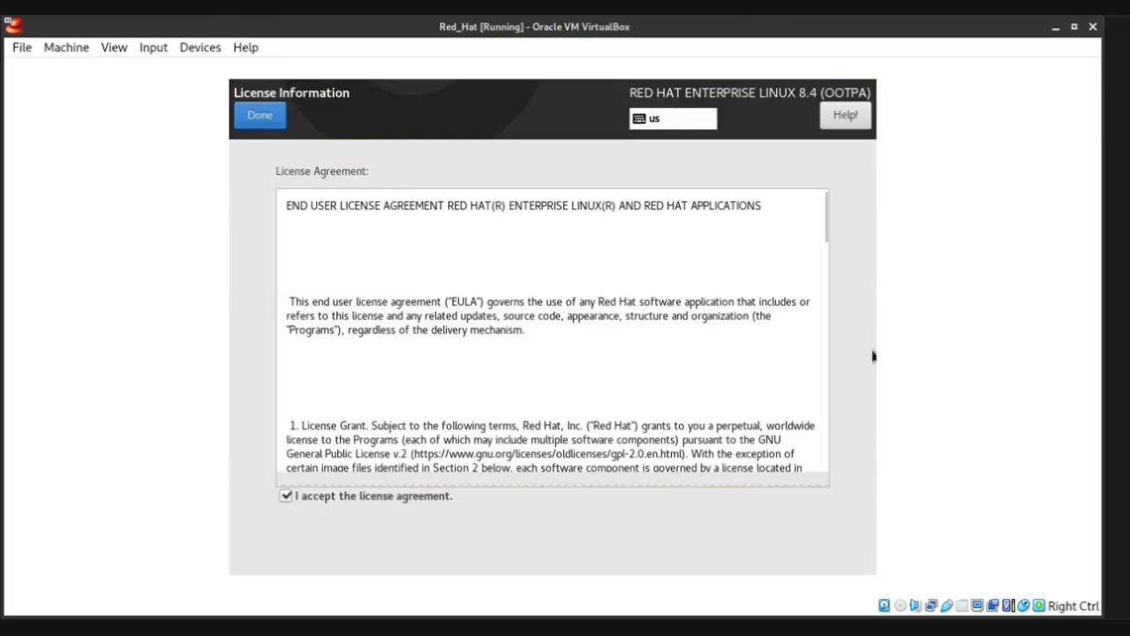
{"action": "left_click_drag", "start_coordinate": [821, 221], "coordinate": [814, 510]}
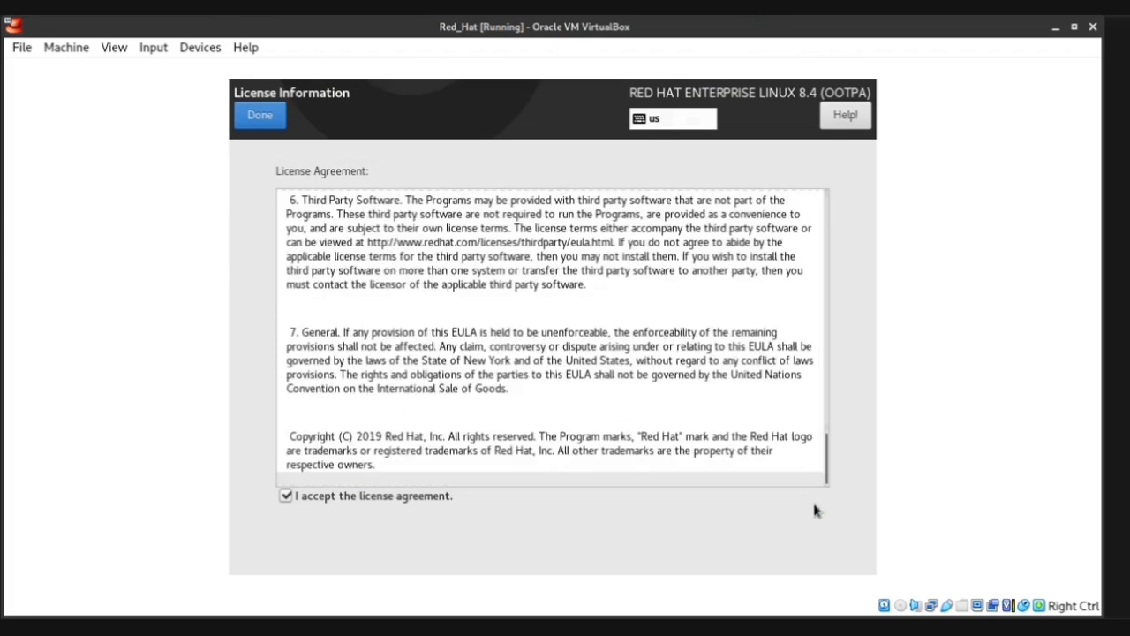
{"action": "left_click", "coordinate": [261, 115]}
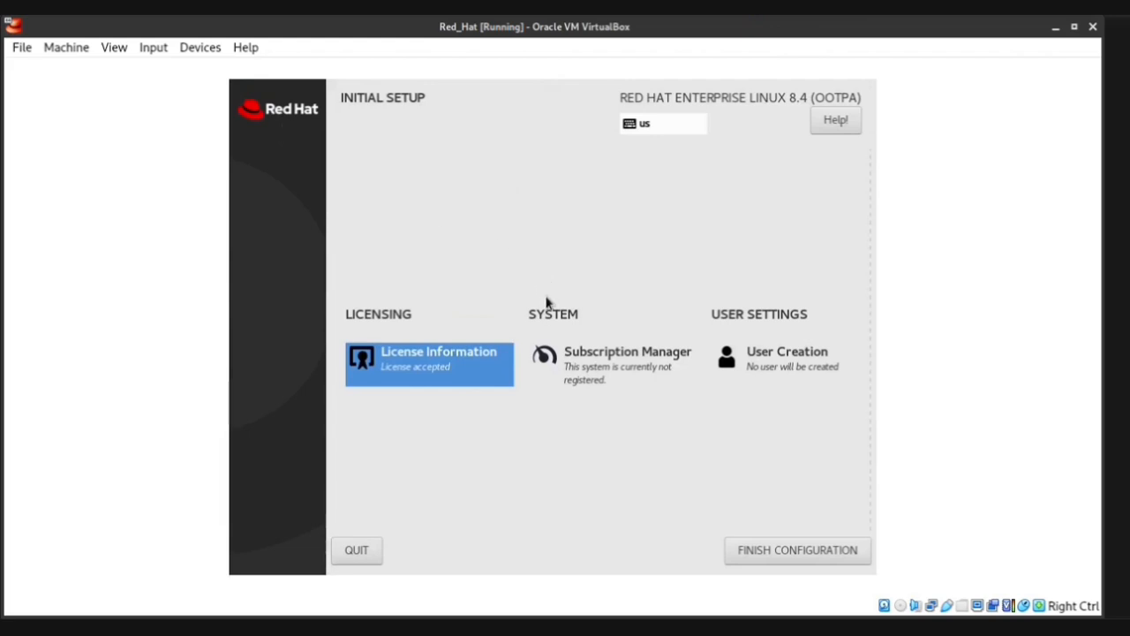
{"action": "left_click", "coordinate": [749, 366]}
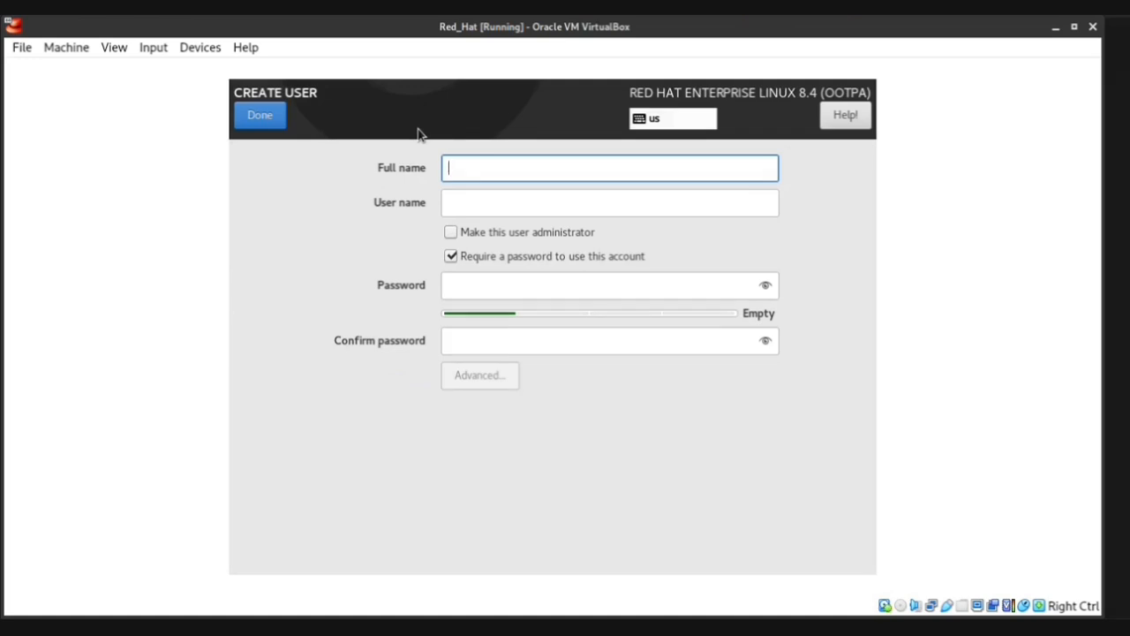
Enter the new user's name and password, save the account, and sign in
{"action": "type", "text": "Red"}
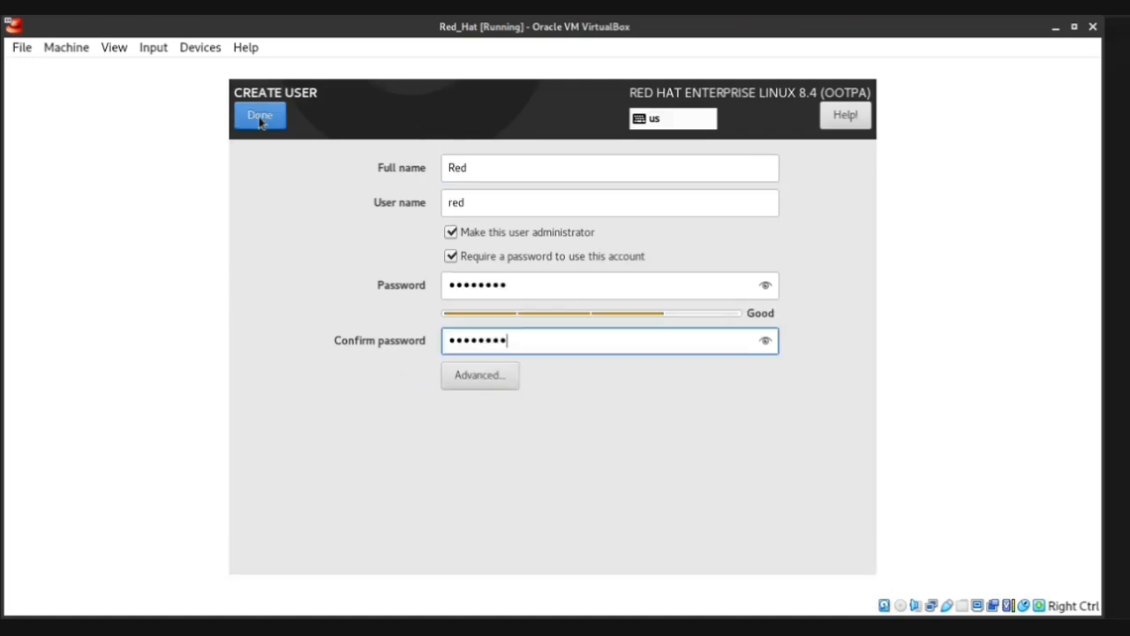
{"action": "left_click", "coordinate": [260, 115]}
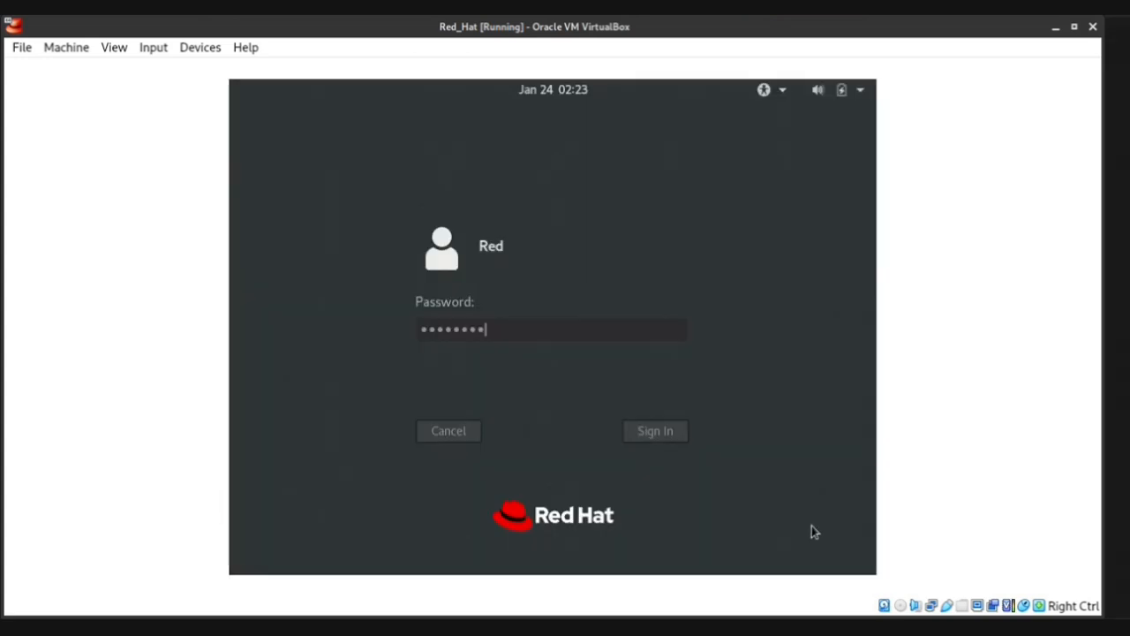
{"action": "key", "text": "Return"}
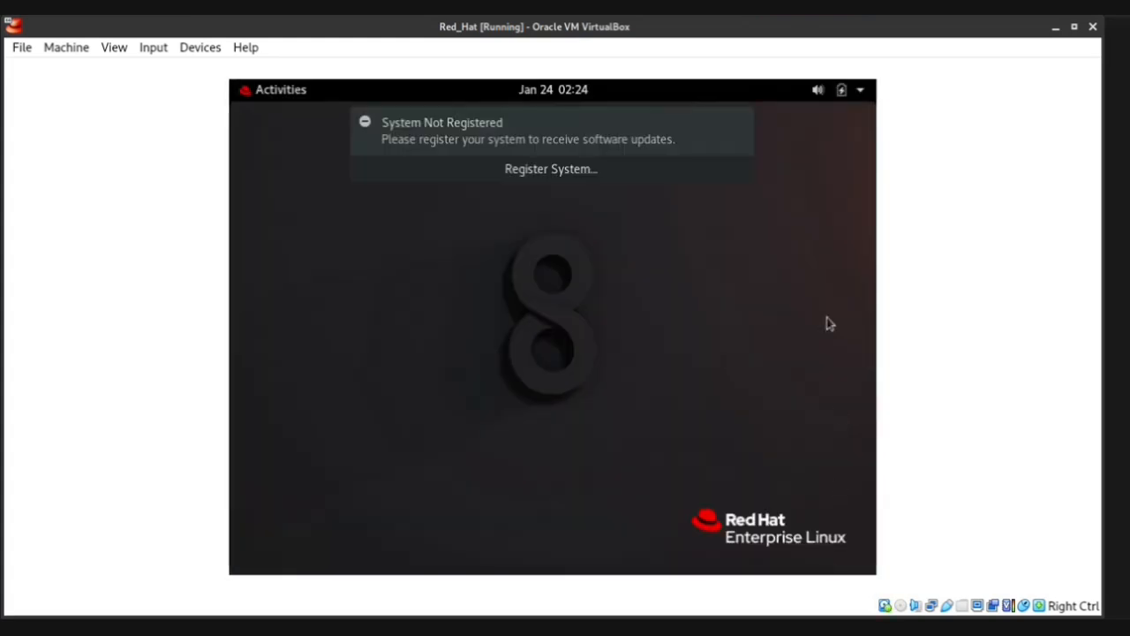
Finish GNOME first-run setup with English (US) typing, Location Services off, no online accounts
{"action": "left_click", "coordinate": [739, 127]}
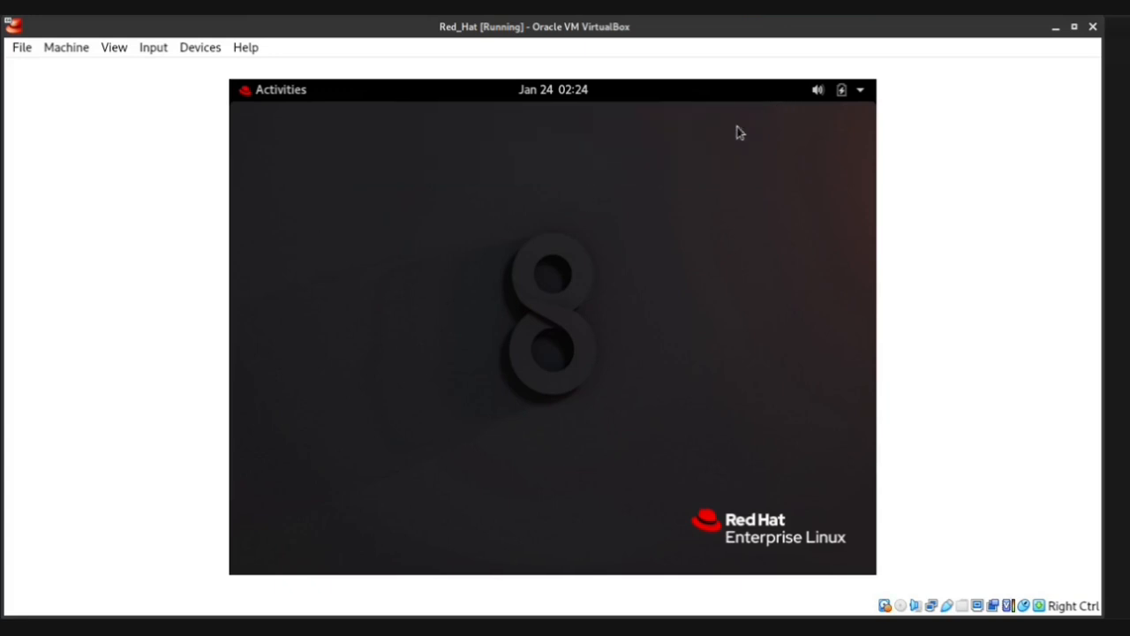
{"action": "left_click", "coordinate": [849, 126]}
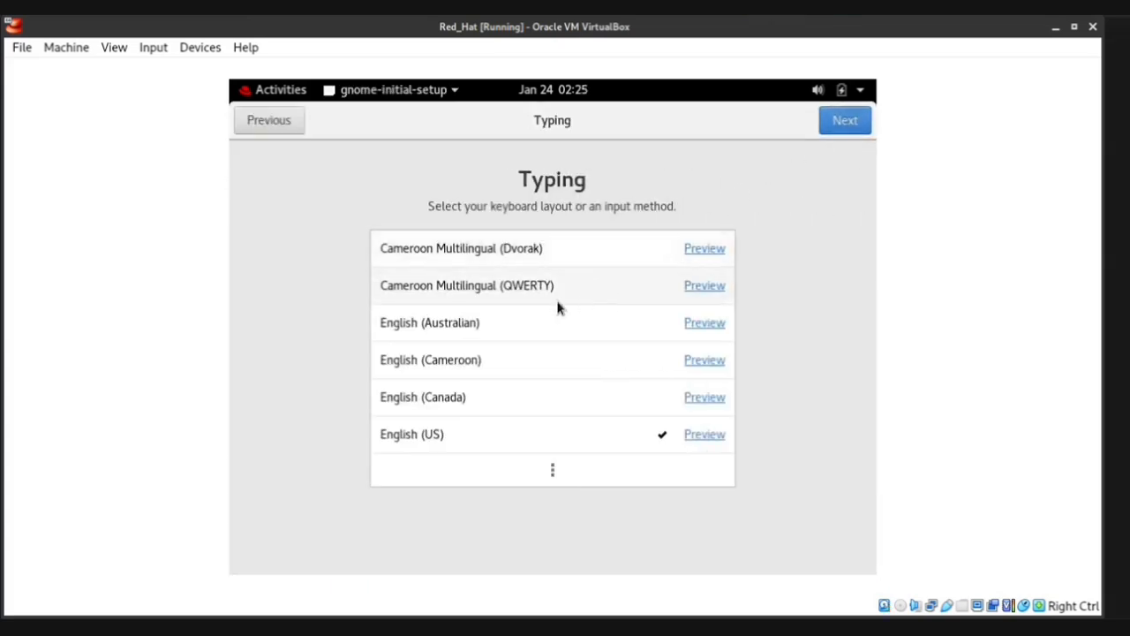
{"action": "left_click", "coordinate": [524, 434]}
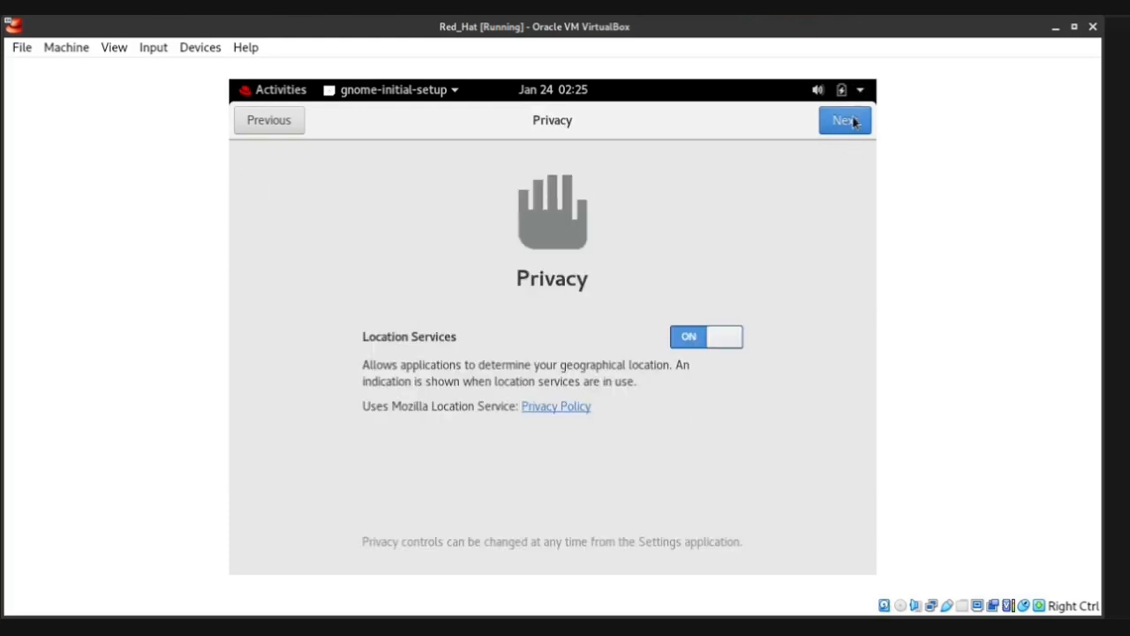
{"action": "left_click", "coordinate": [691, 344]}
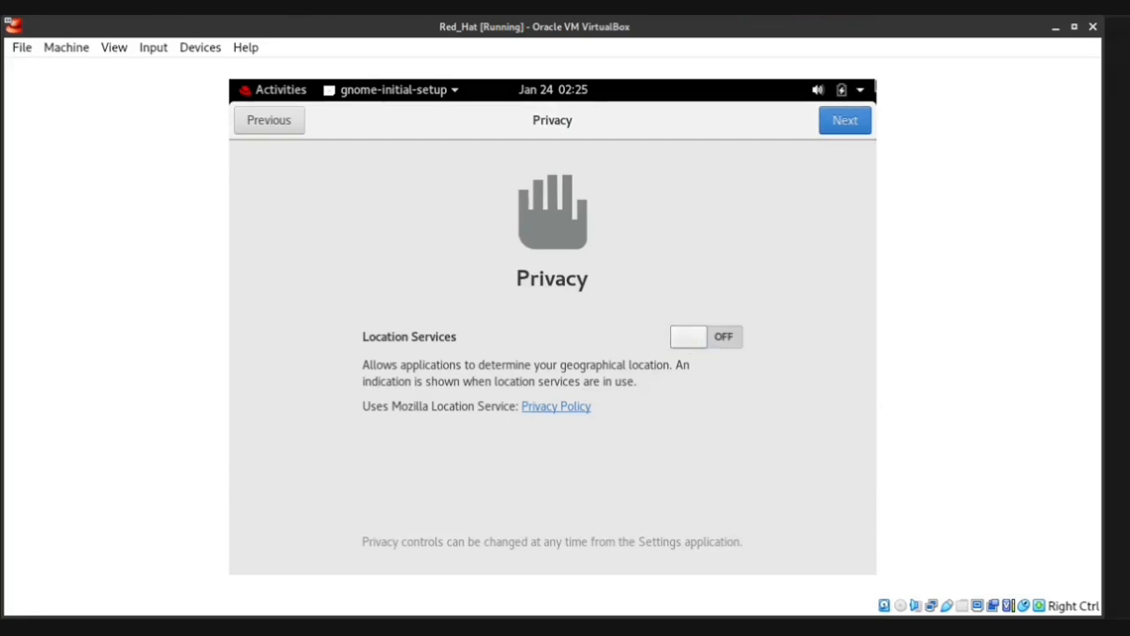
{"action": "left_click", "coordinate": [846, 132]}
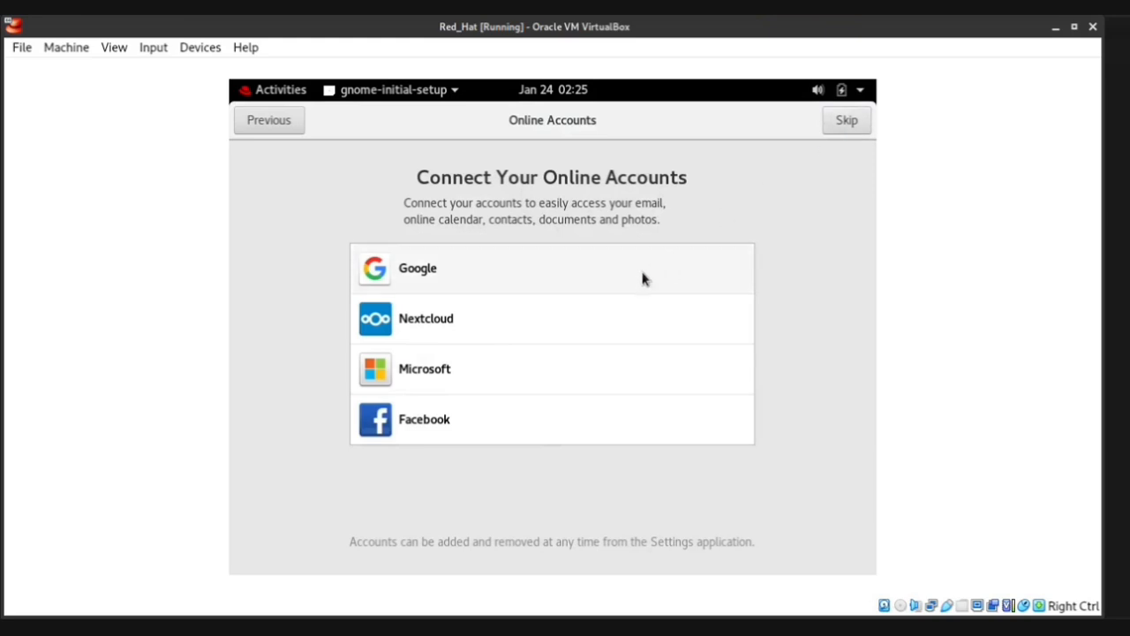
{"action": "left_click", "coordinate": [850, 121]}
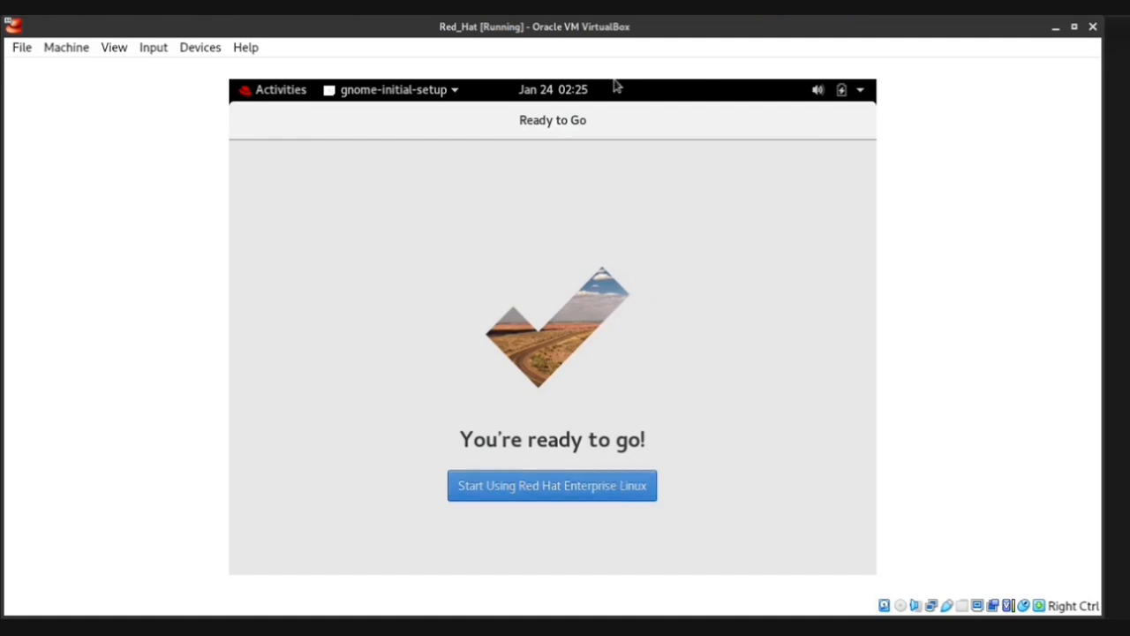
{"action": "left_click", "coordinate": [622, 483]}
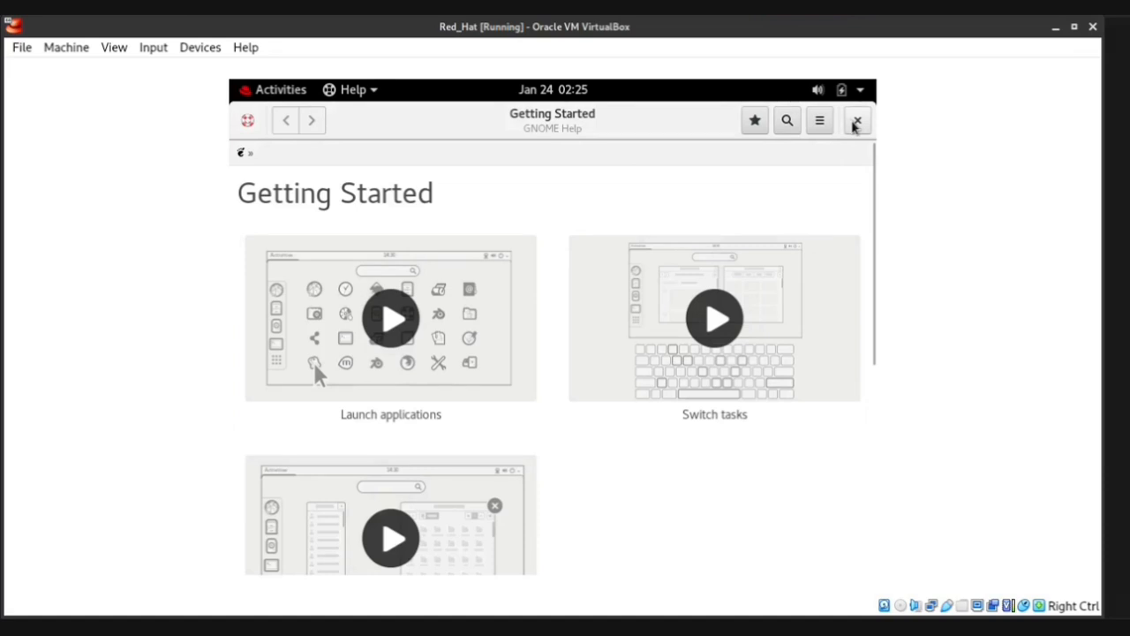
{"action": "left_click", "coordinate": [853, 125]}
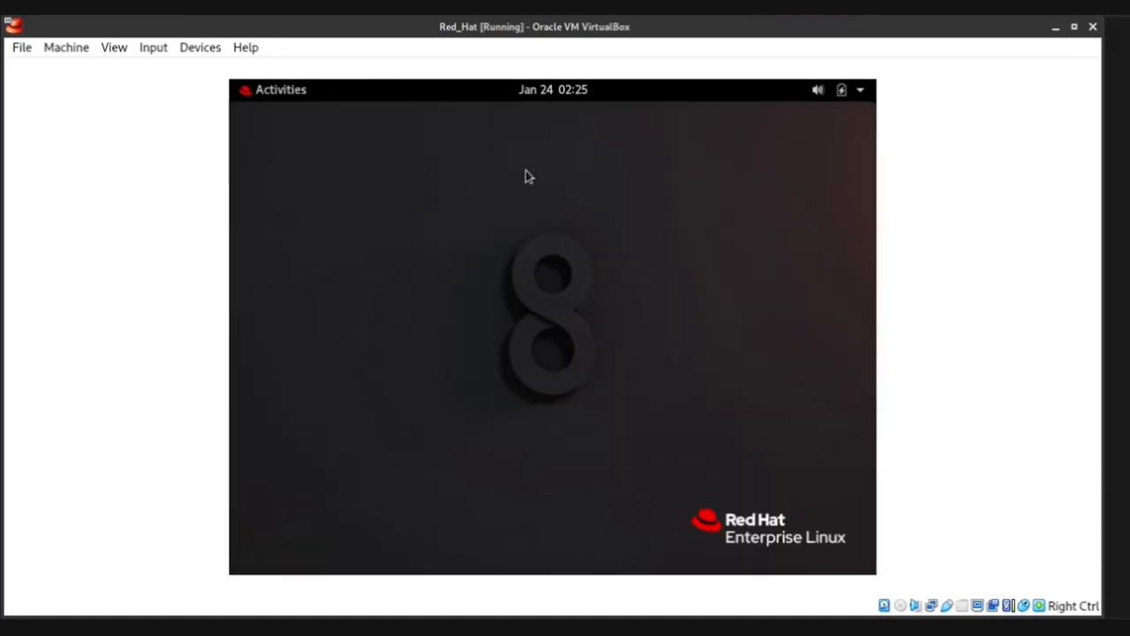